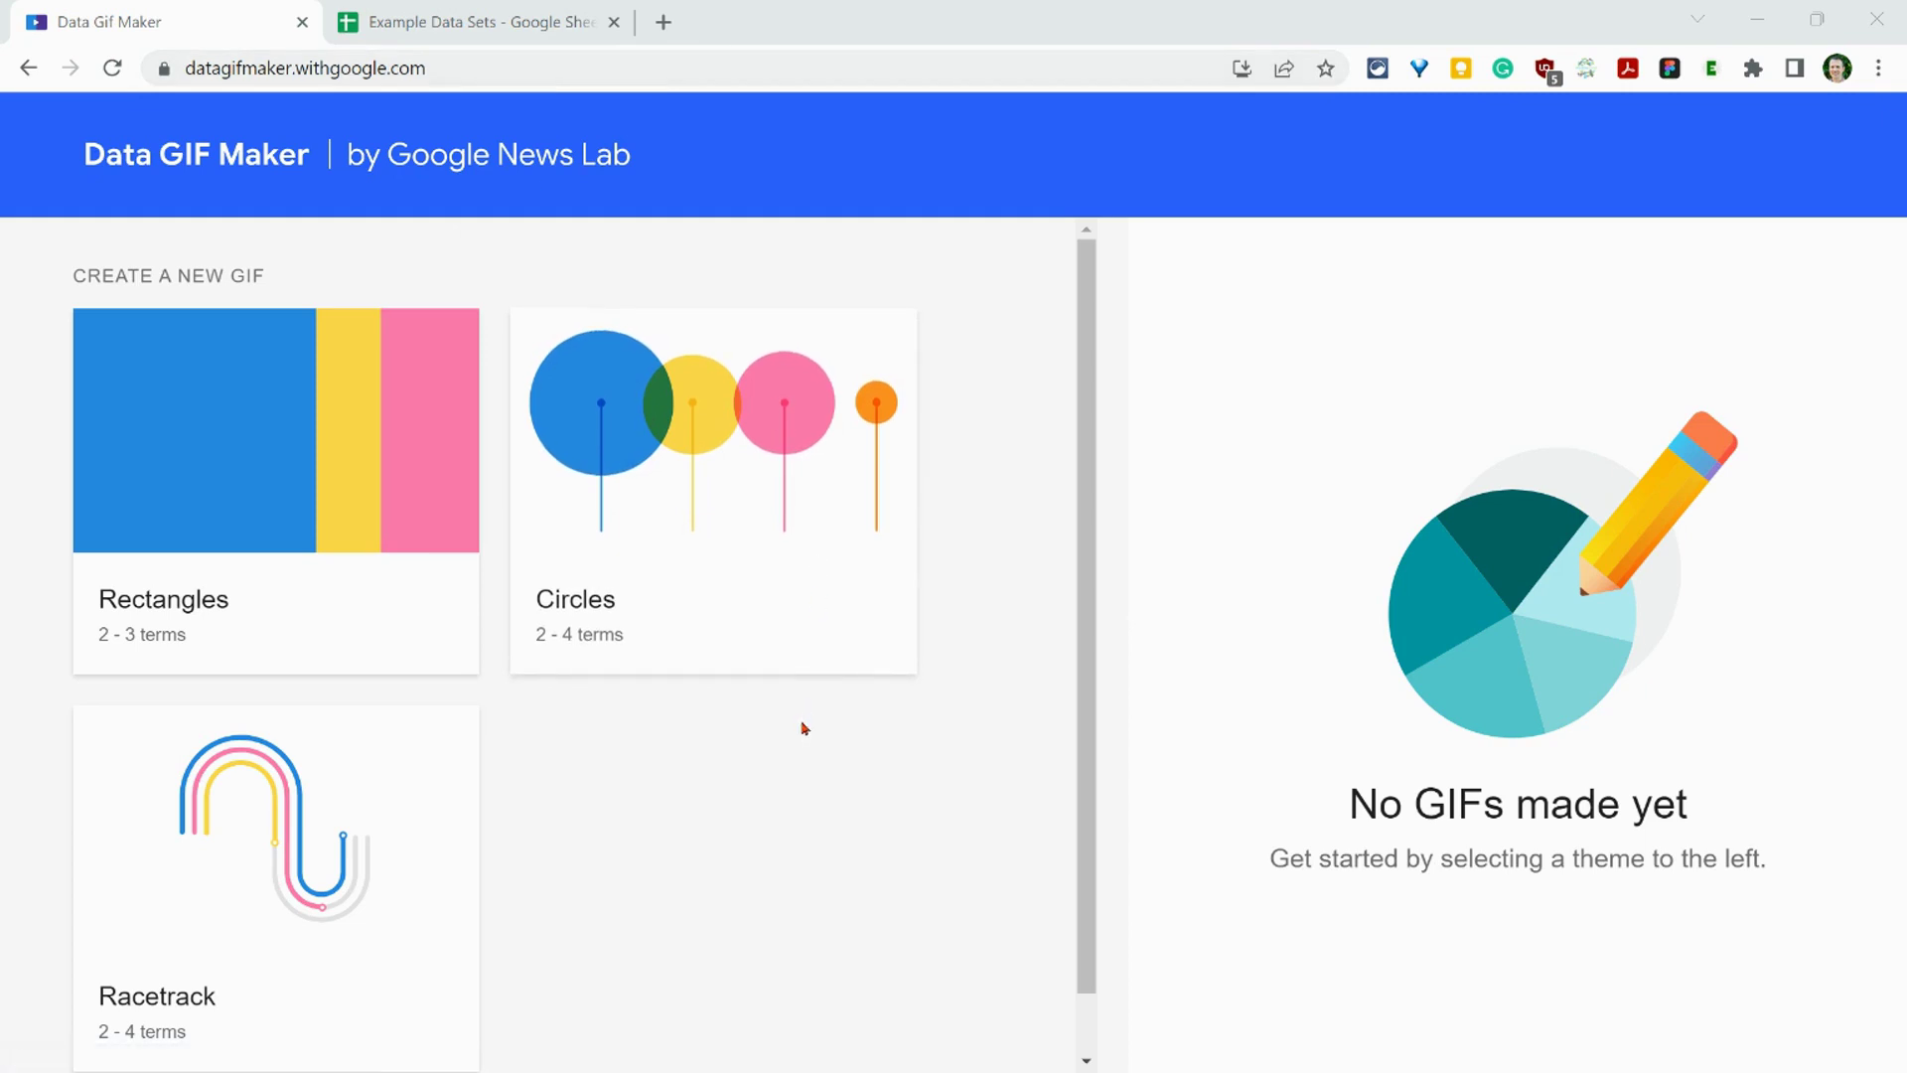
Start a new Rectangles GIF, adding a third term and then deleting it
{"action": "scroll", "coordinate": [480, 668], "scroll_direction": "down", "scroll_amount": 1}
{"action": "scroll", "coordinate": [248, 626], "scroll_direction": "up", "scroll_amount": 1}
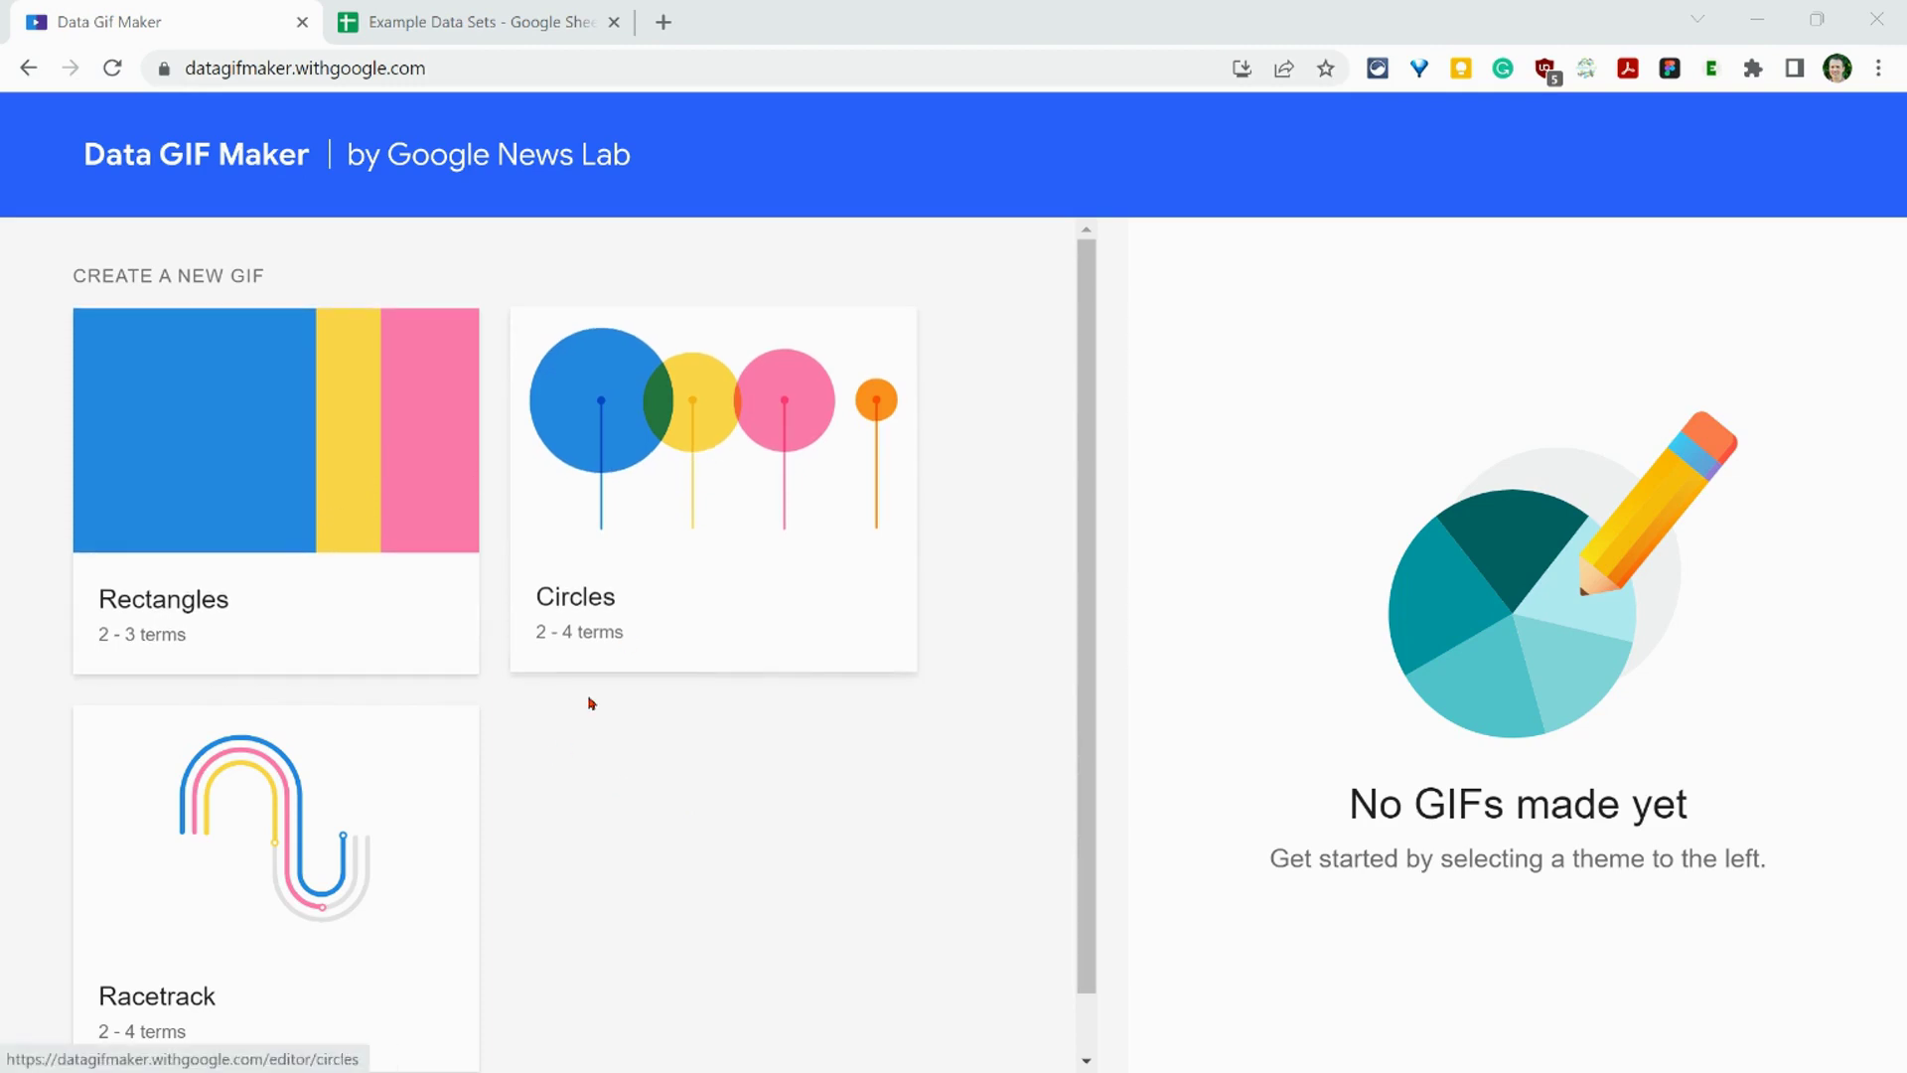
{"action": "left_click", "coordinate": [214, 418]}
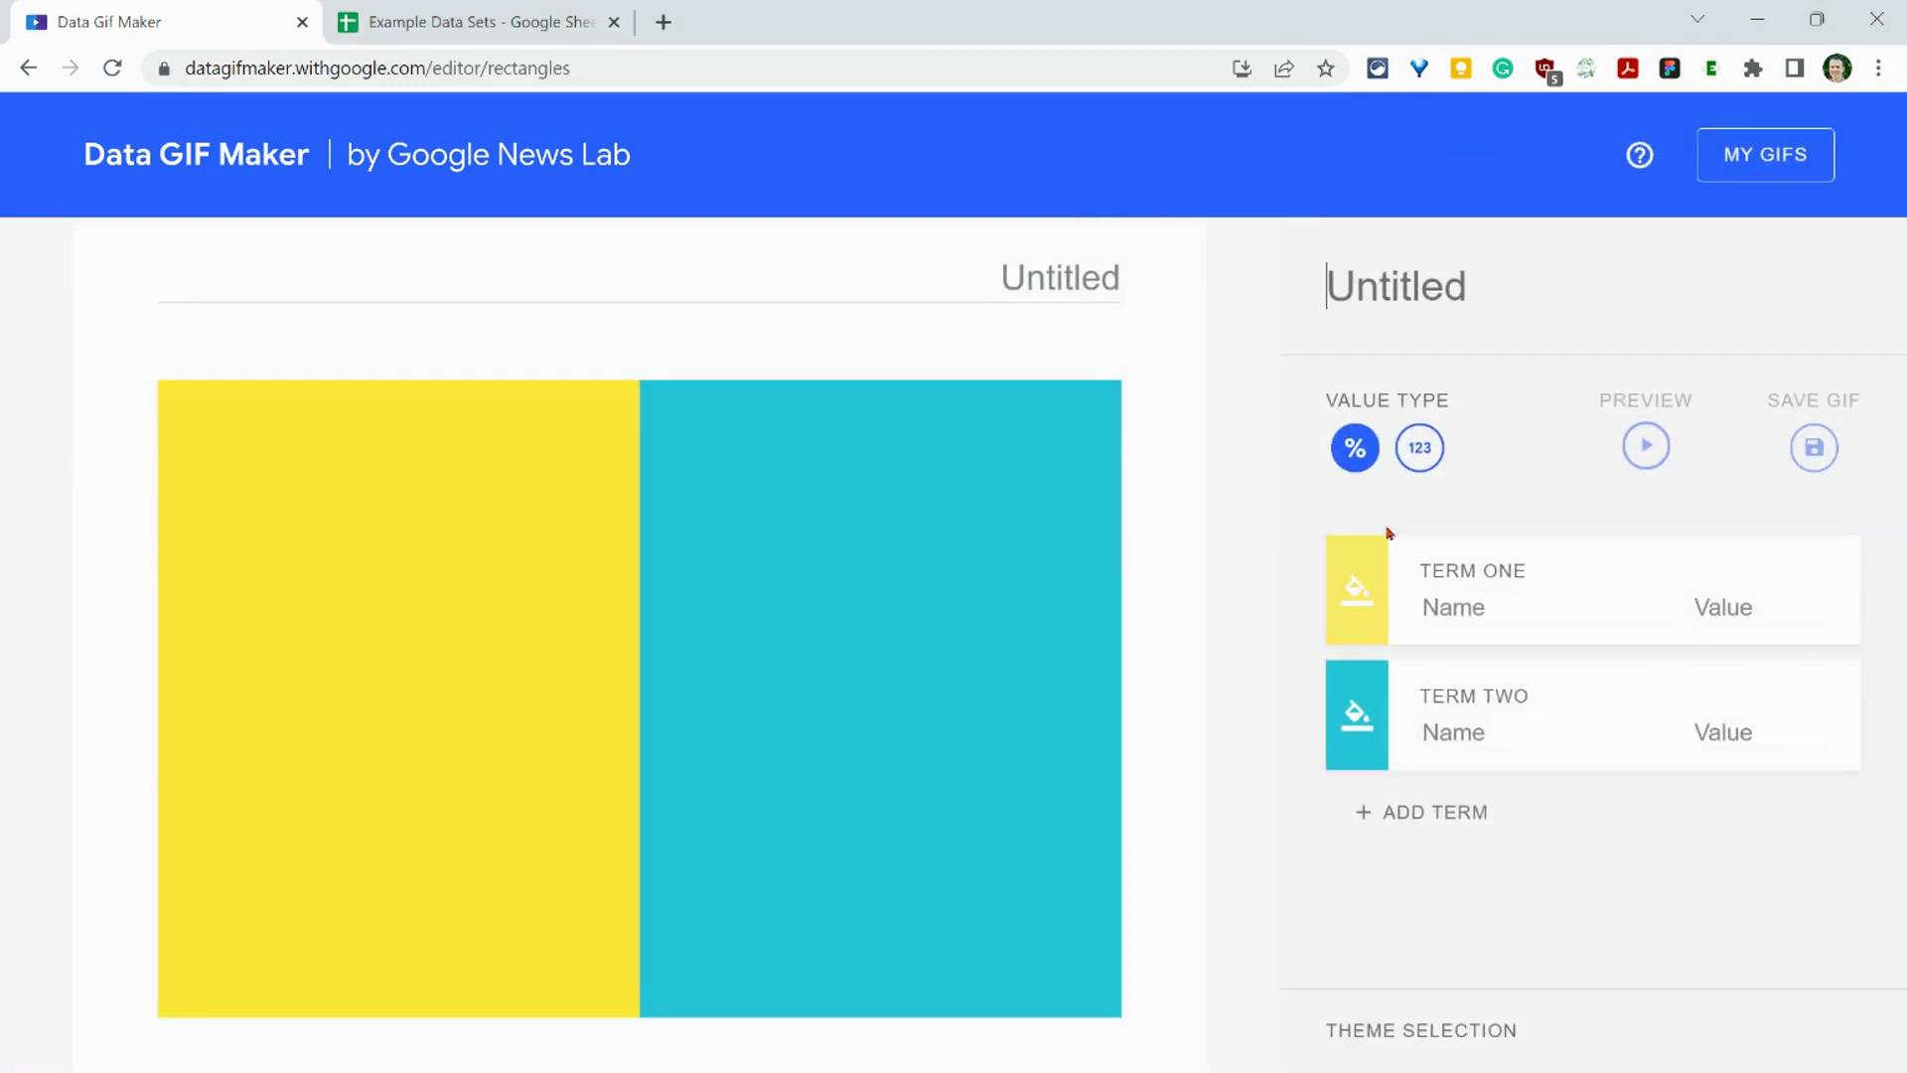
{"action": "left_click", "coordinate": [1427, 809]}
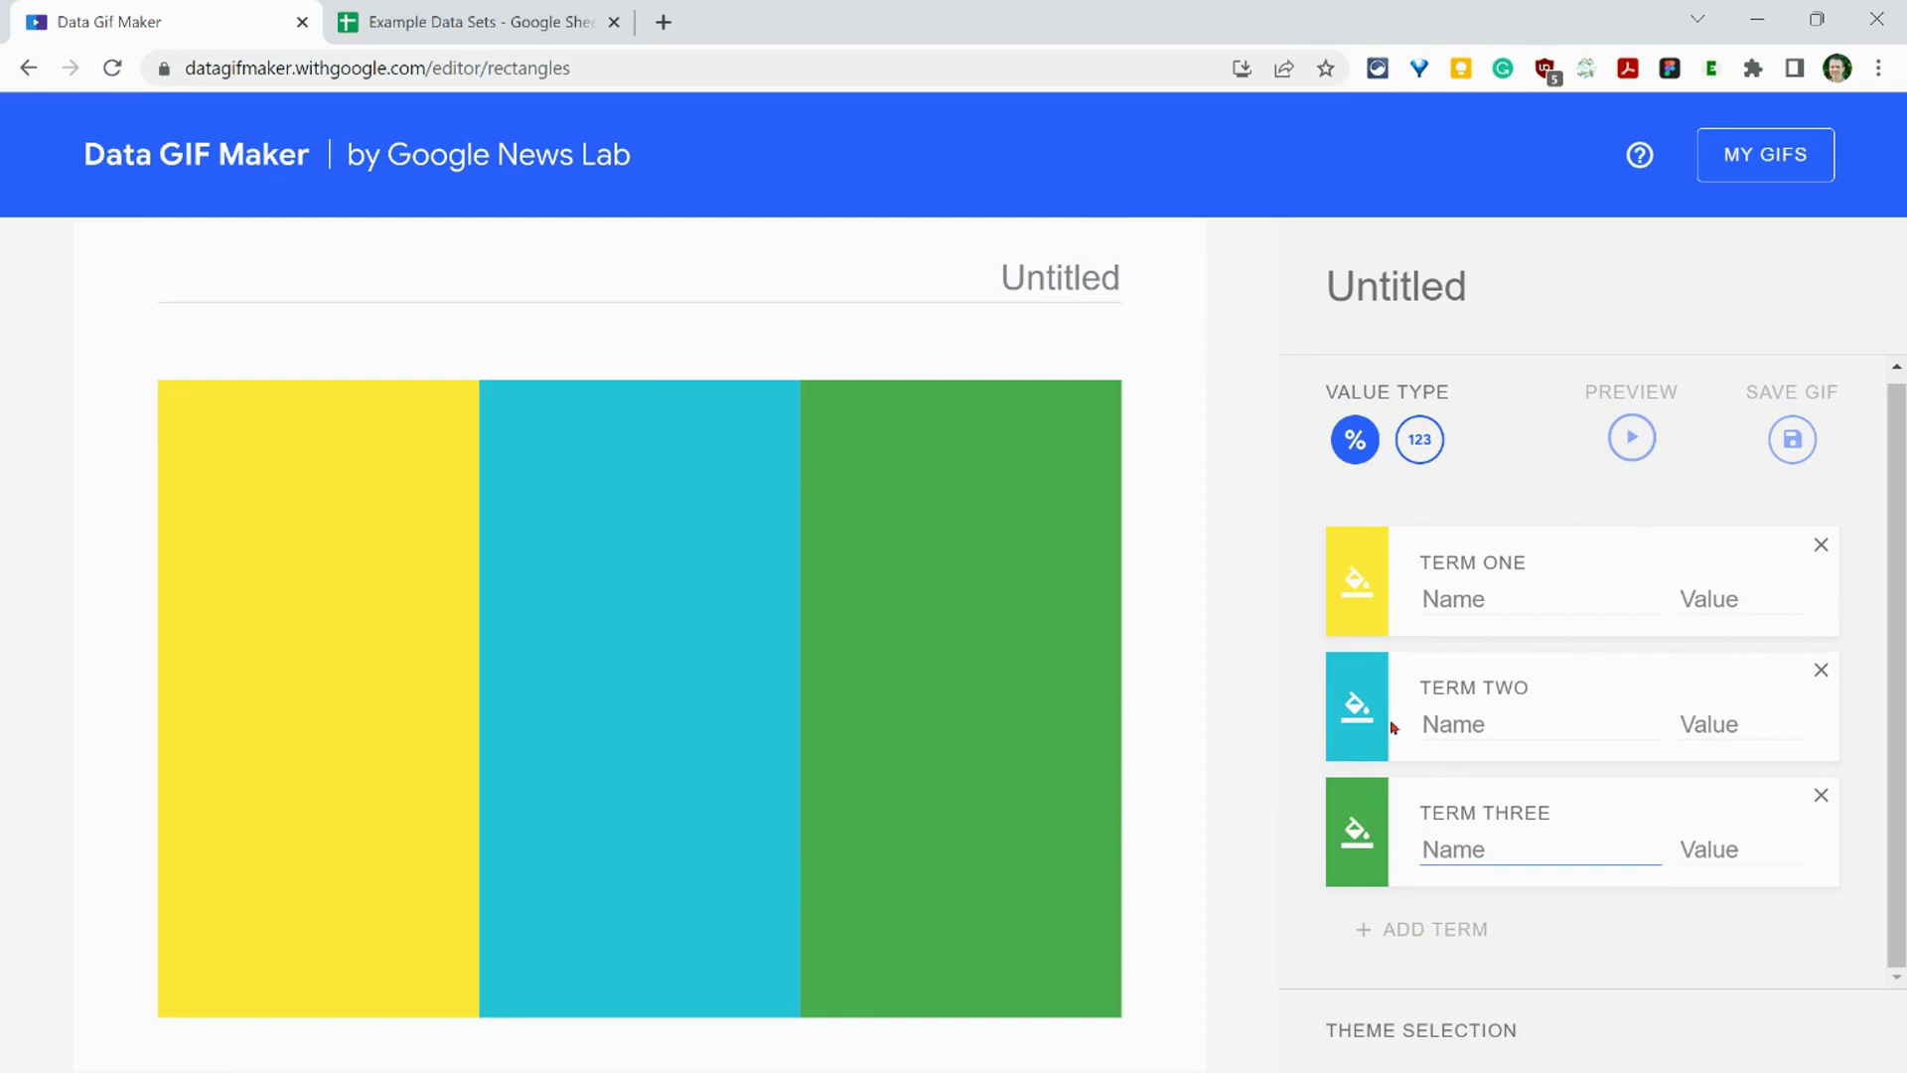
{"action": "left_click", "coordinate": [1820, 796]}
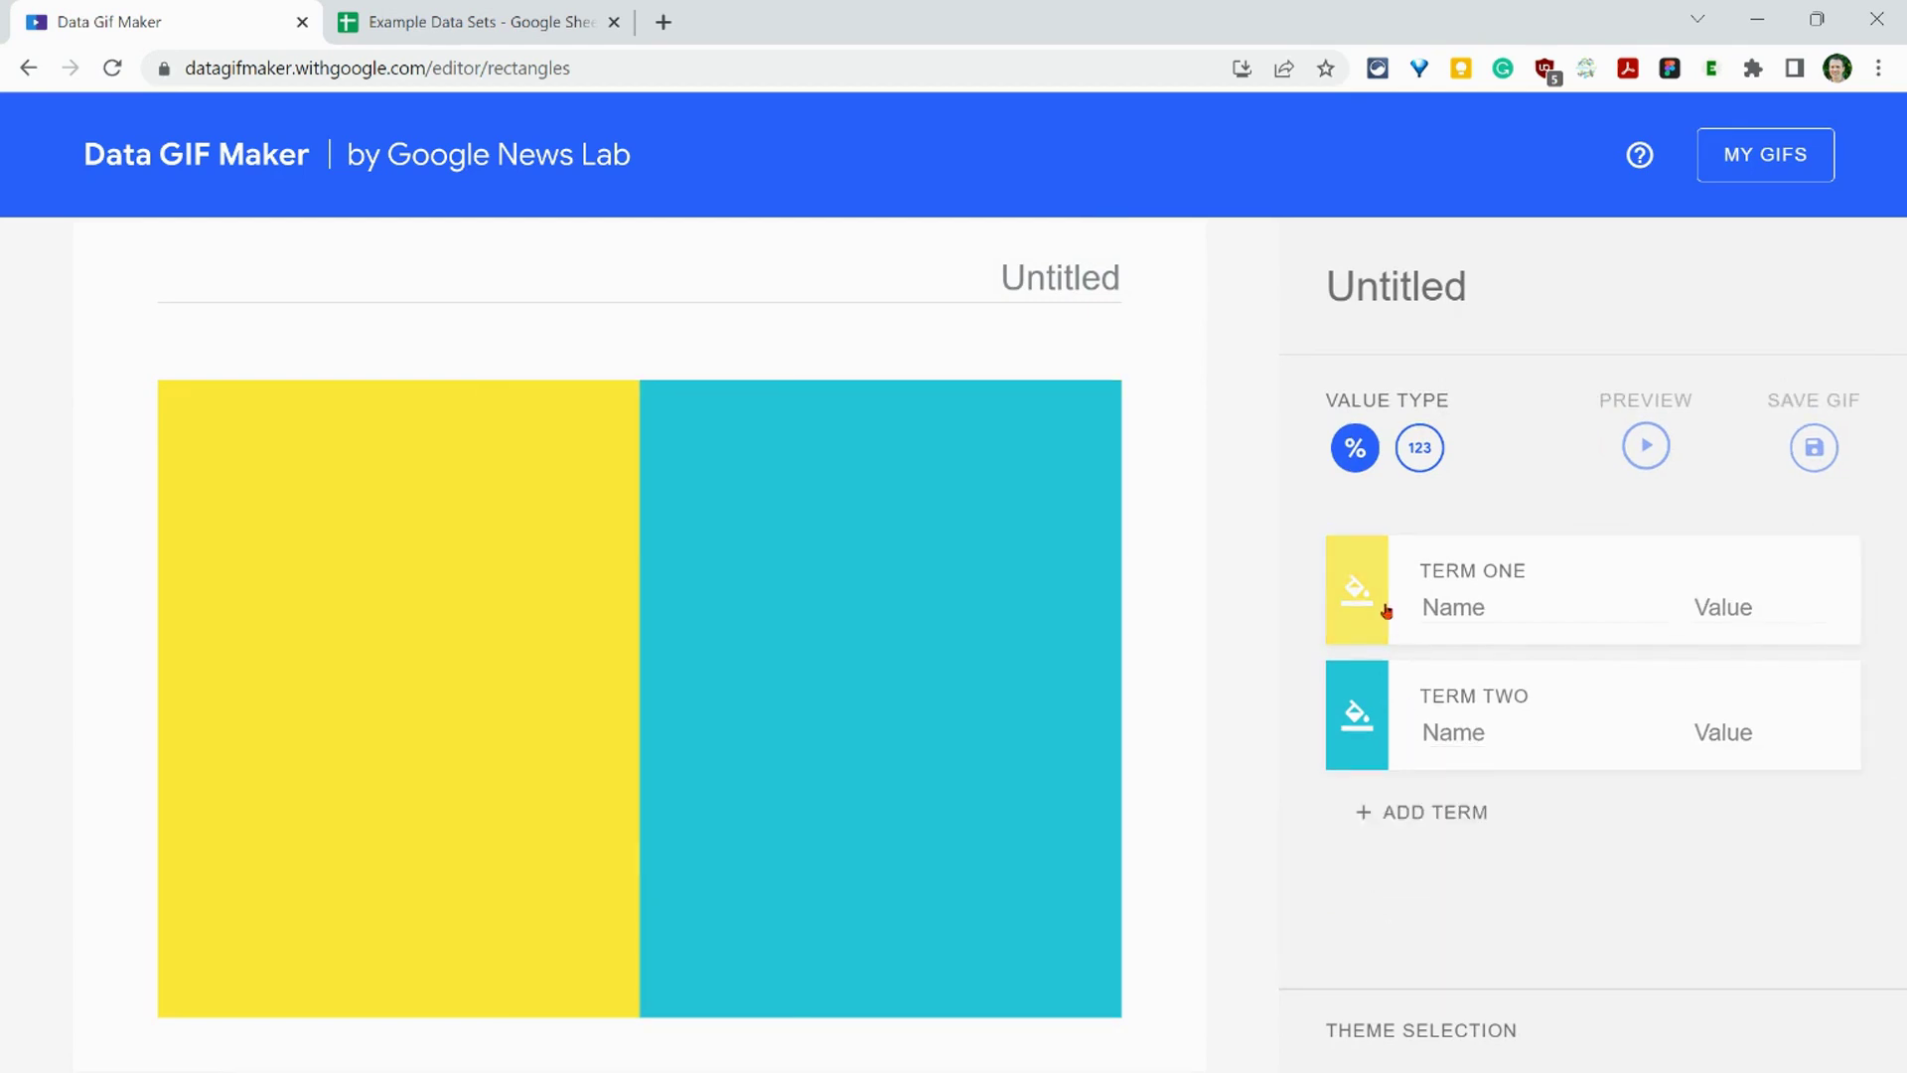
Colour the first term's rectangle blue and the second term's pink
{"action": "left_click", "coordinate": [1457, 608]}
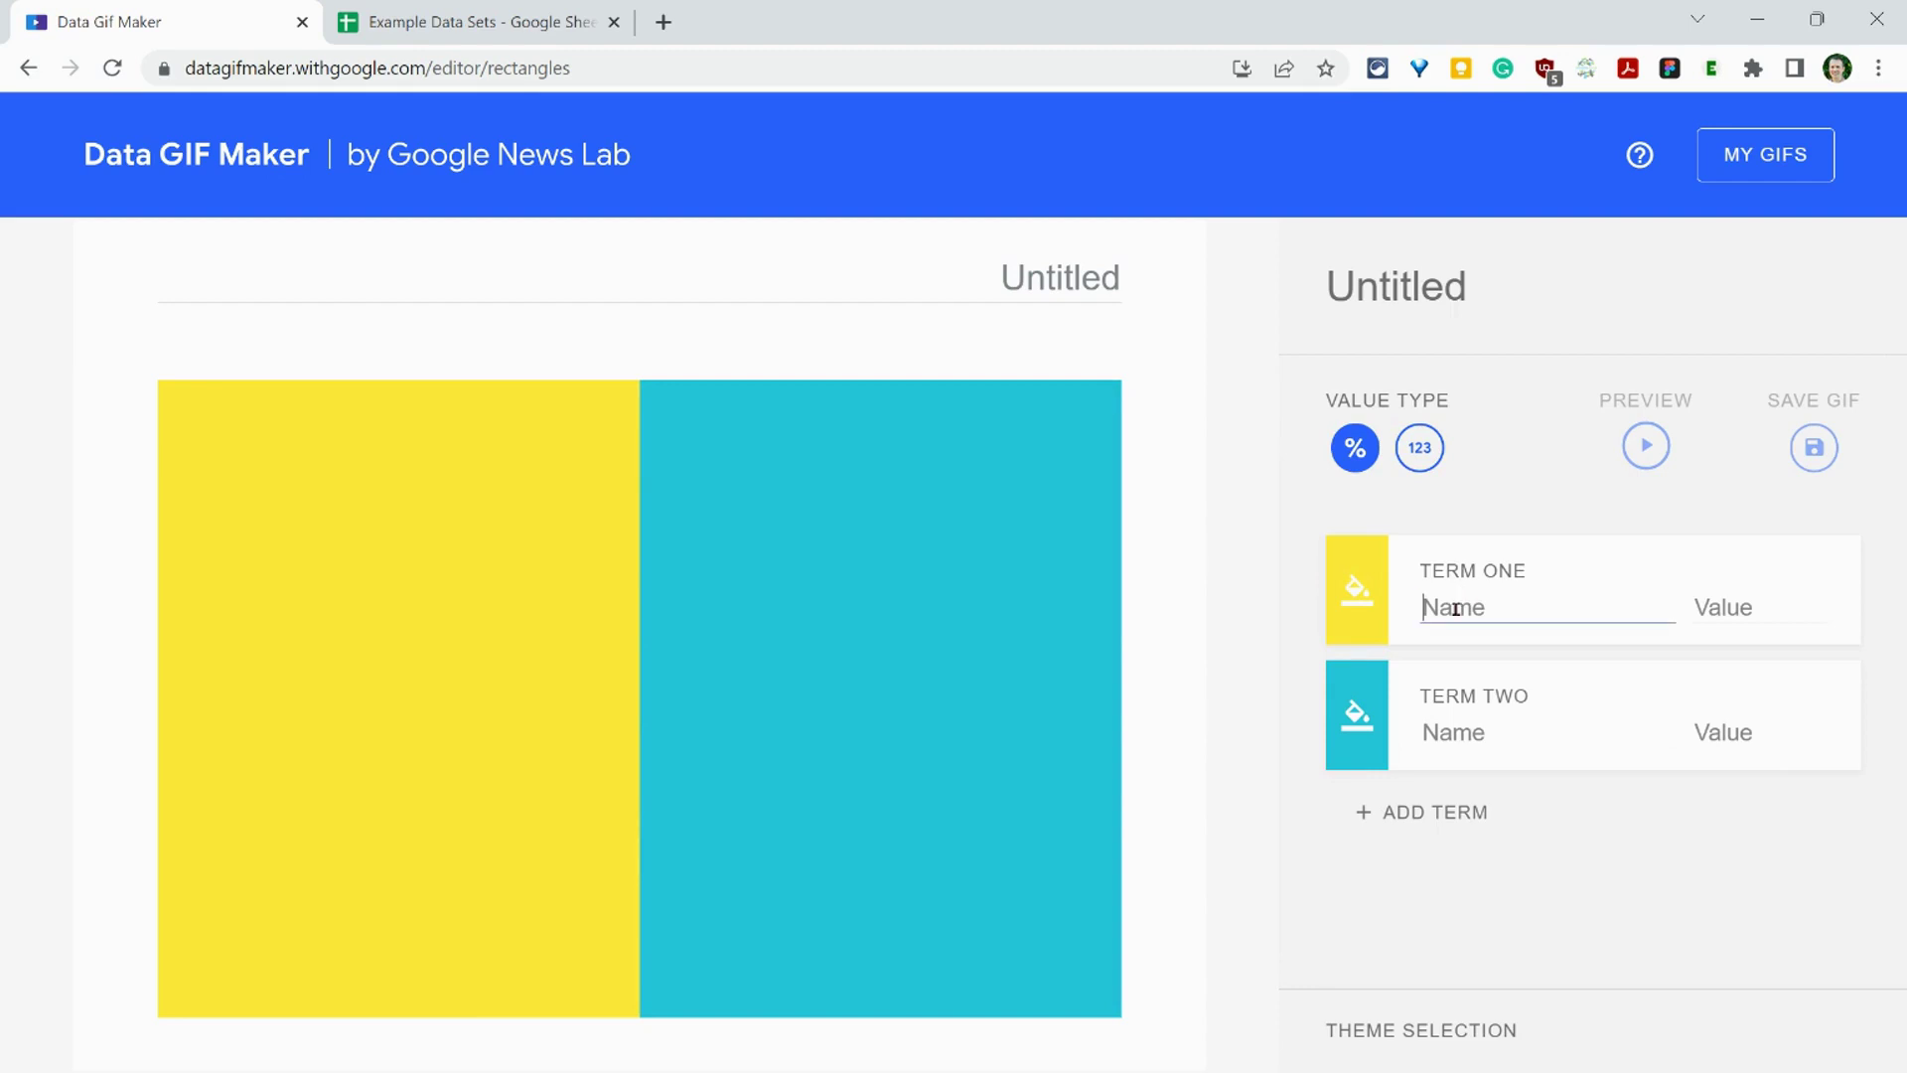
{"action": "left_click", "coordinate": [1379, 608]}
{"action": "left_click", "coordinate": [1536, 593]}
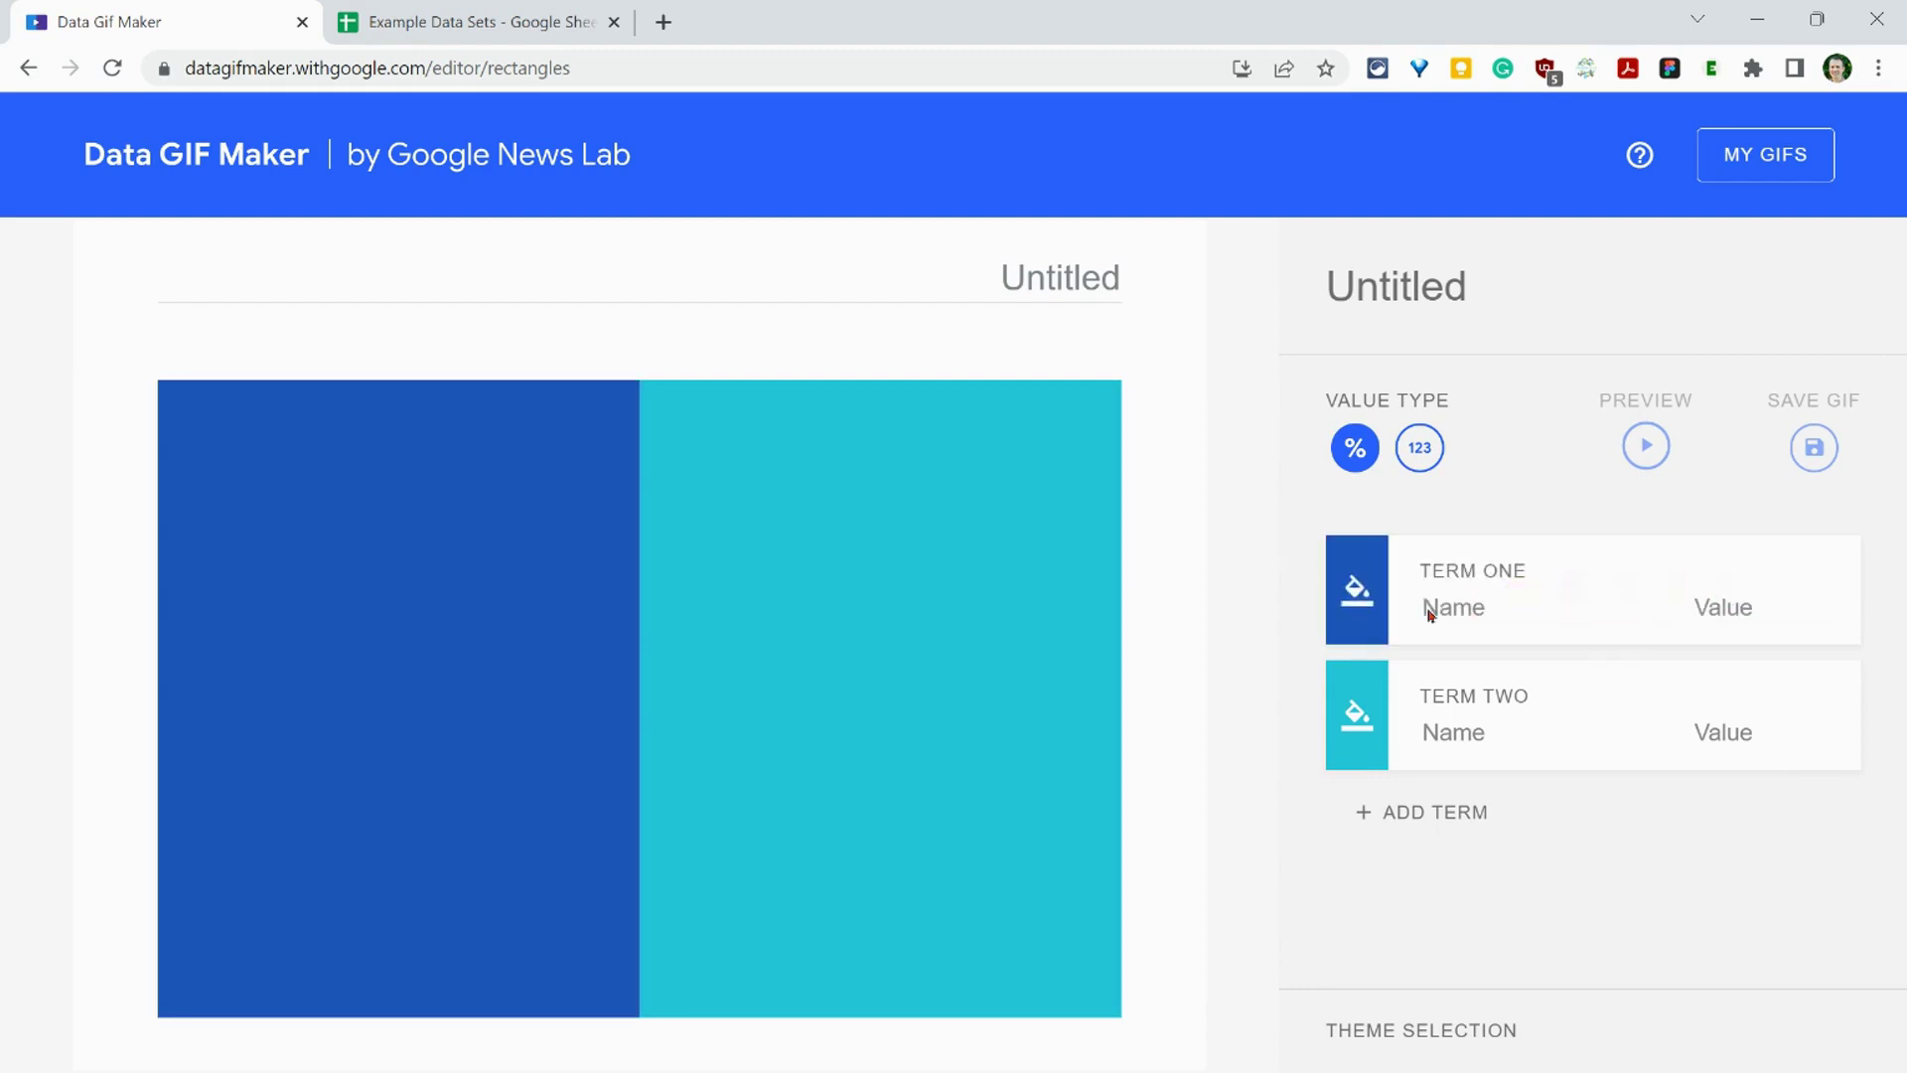
{"action": "left_click", "coordinate": [1367, 714]}
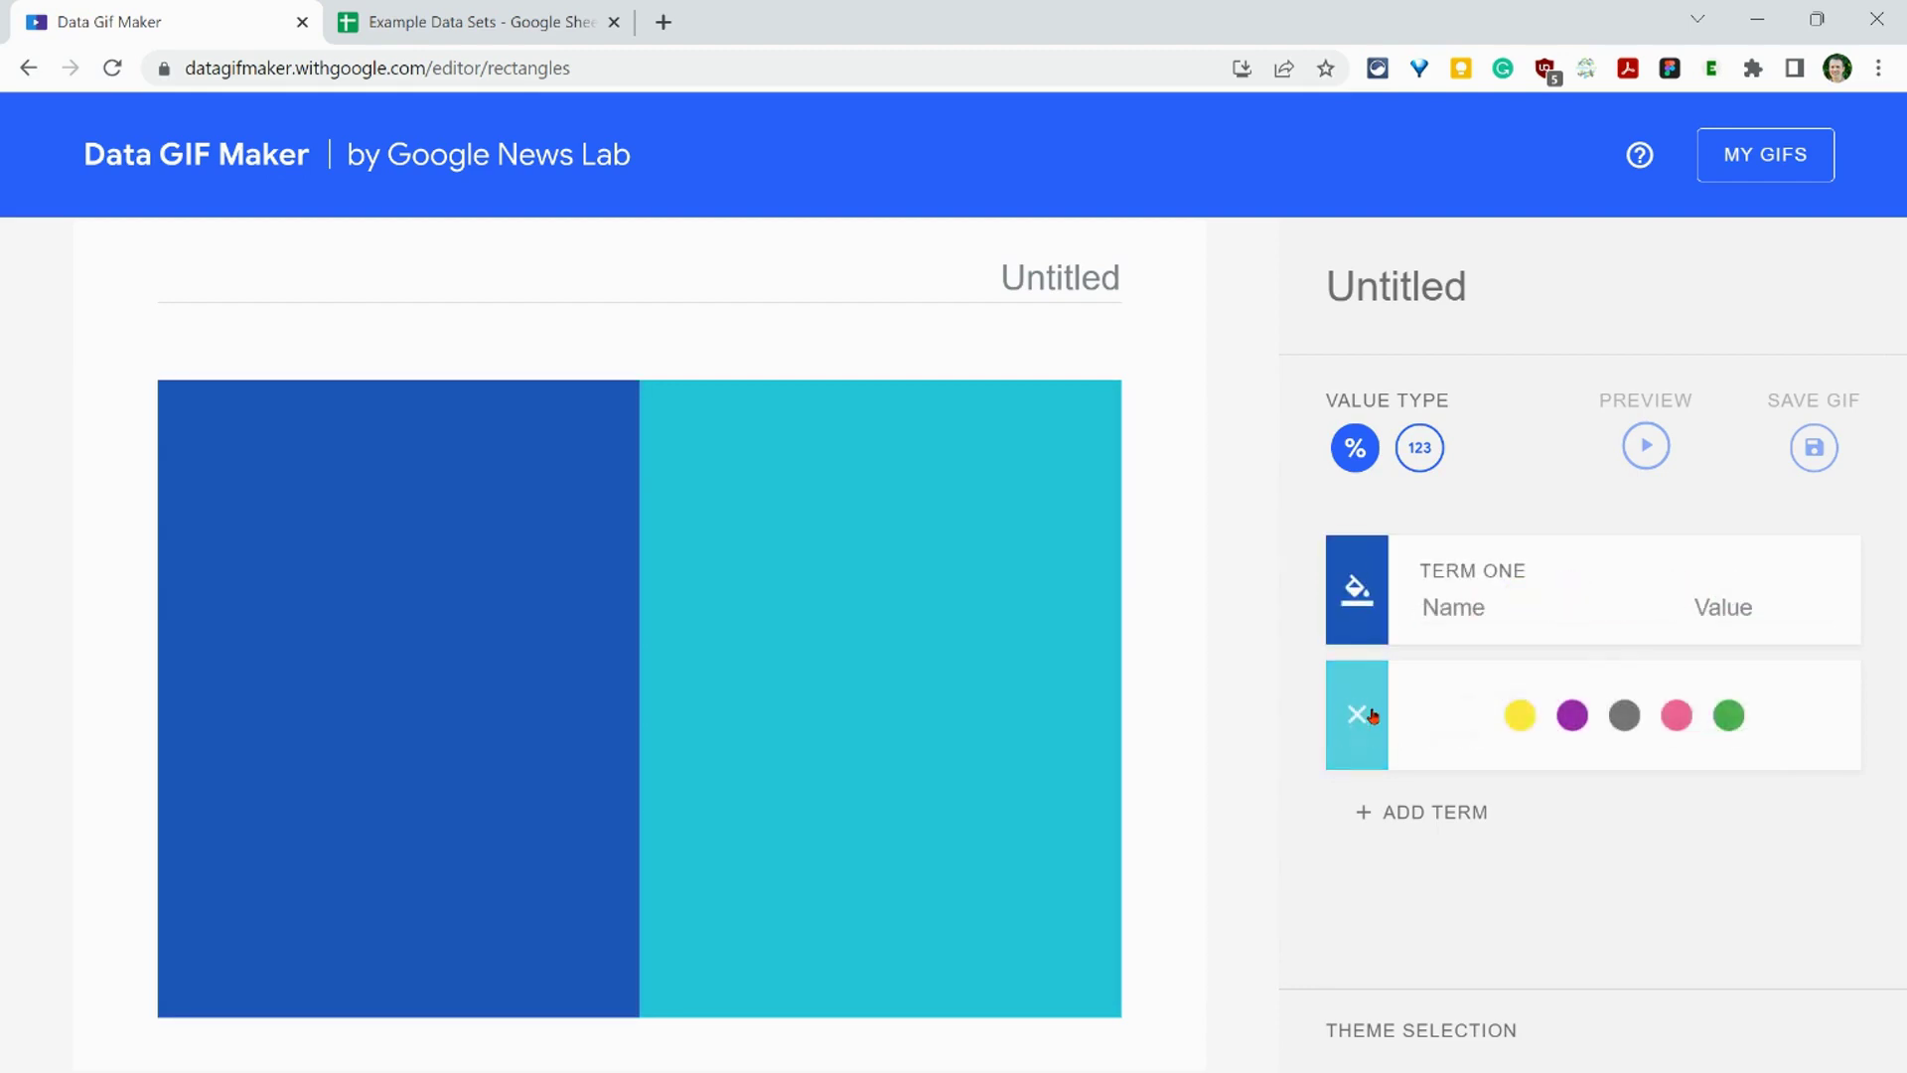
{"action": "left_click", "coordinate": [1674, 715]}
Name the first term Biden, correcting the typo, and switch values to raw numbers (123)
{"action": "left_click", "coordinate": [1480, 611]}
{"action": "type", "text": "Bideen"}
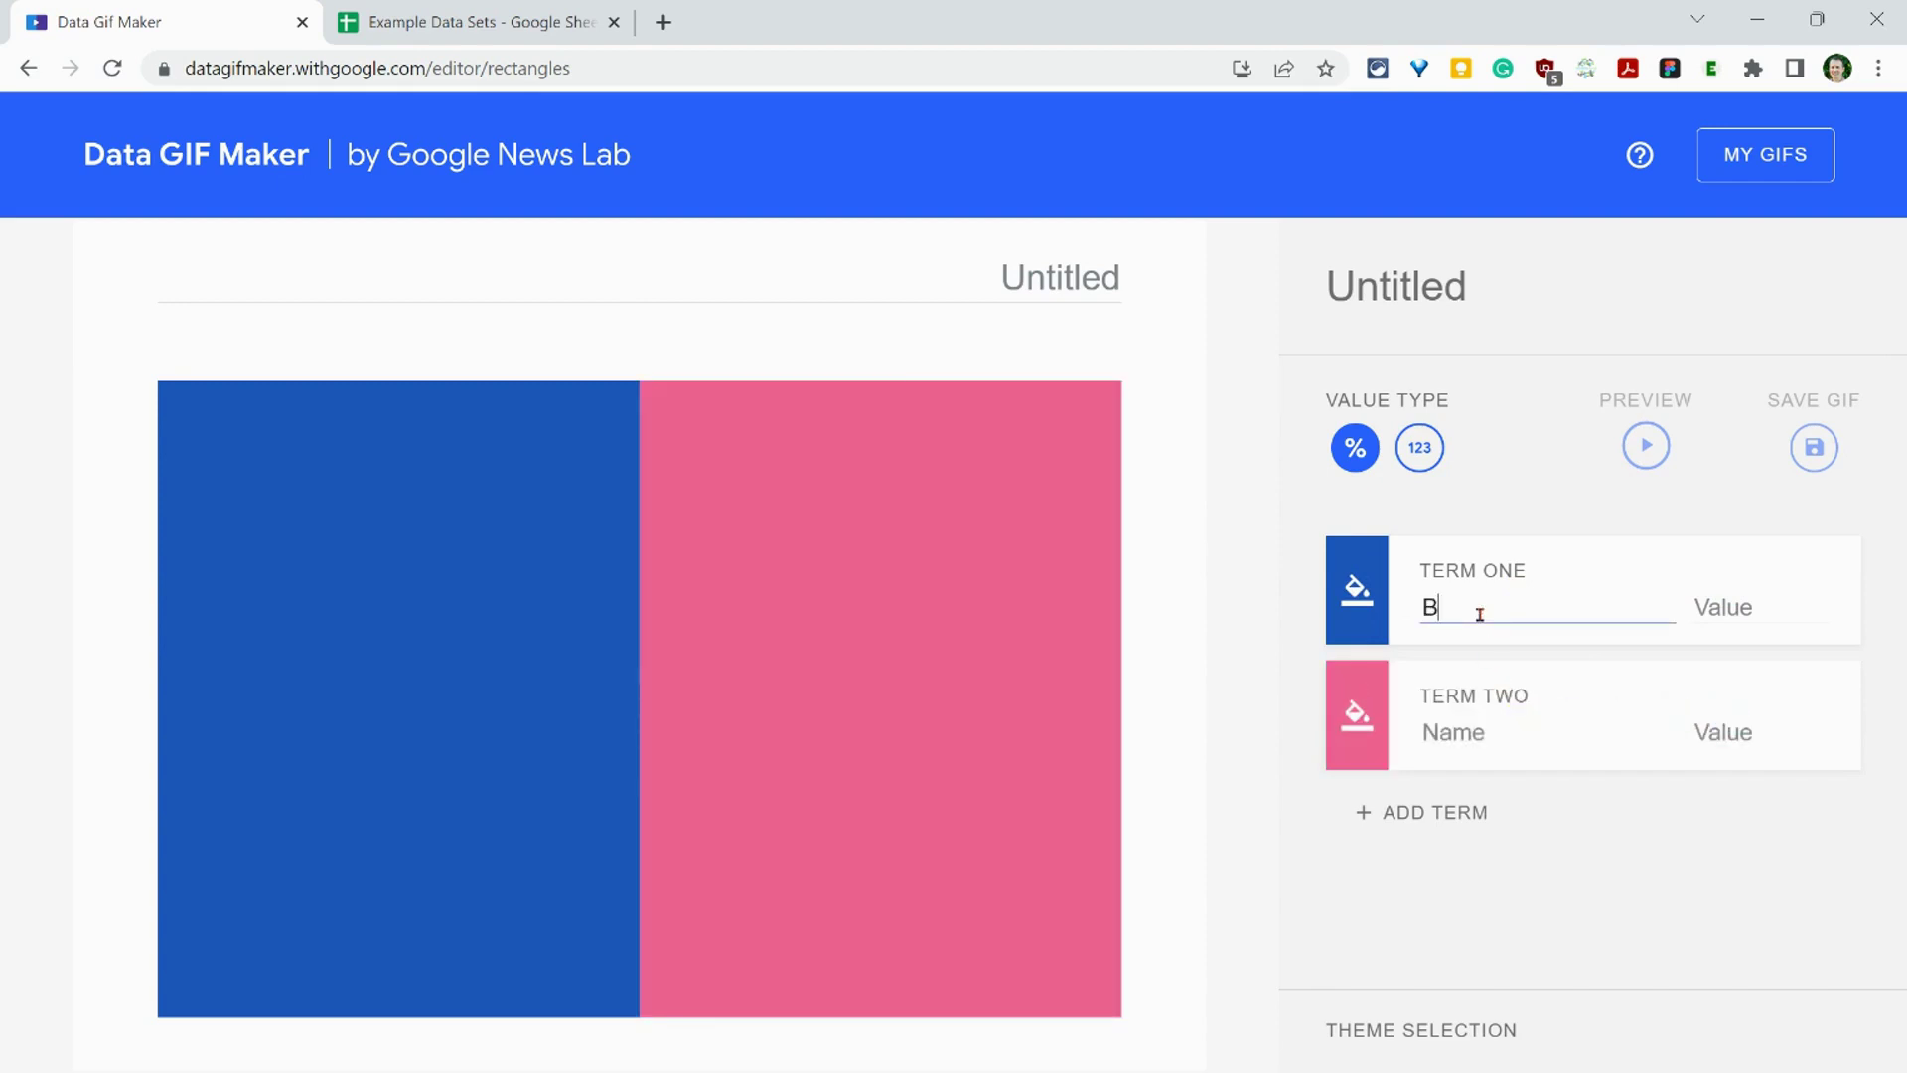
{"action": "double_click", "coordinate": [1480, 611]}
{"action": "type", "text": "Biden"}
{"action": "left_click", "coordinate": [1418, 460]}
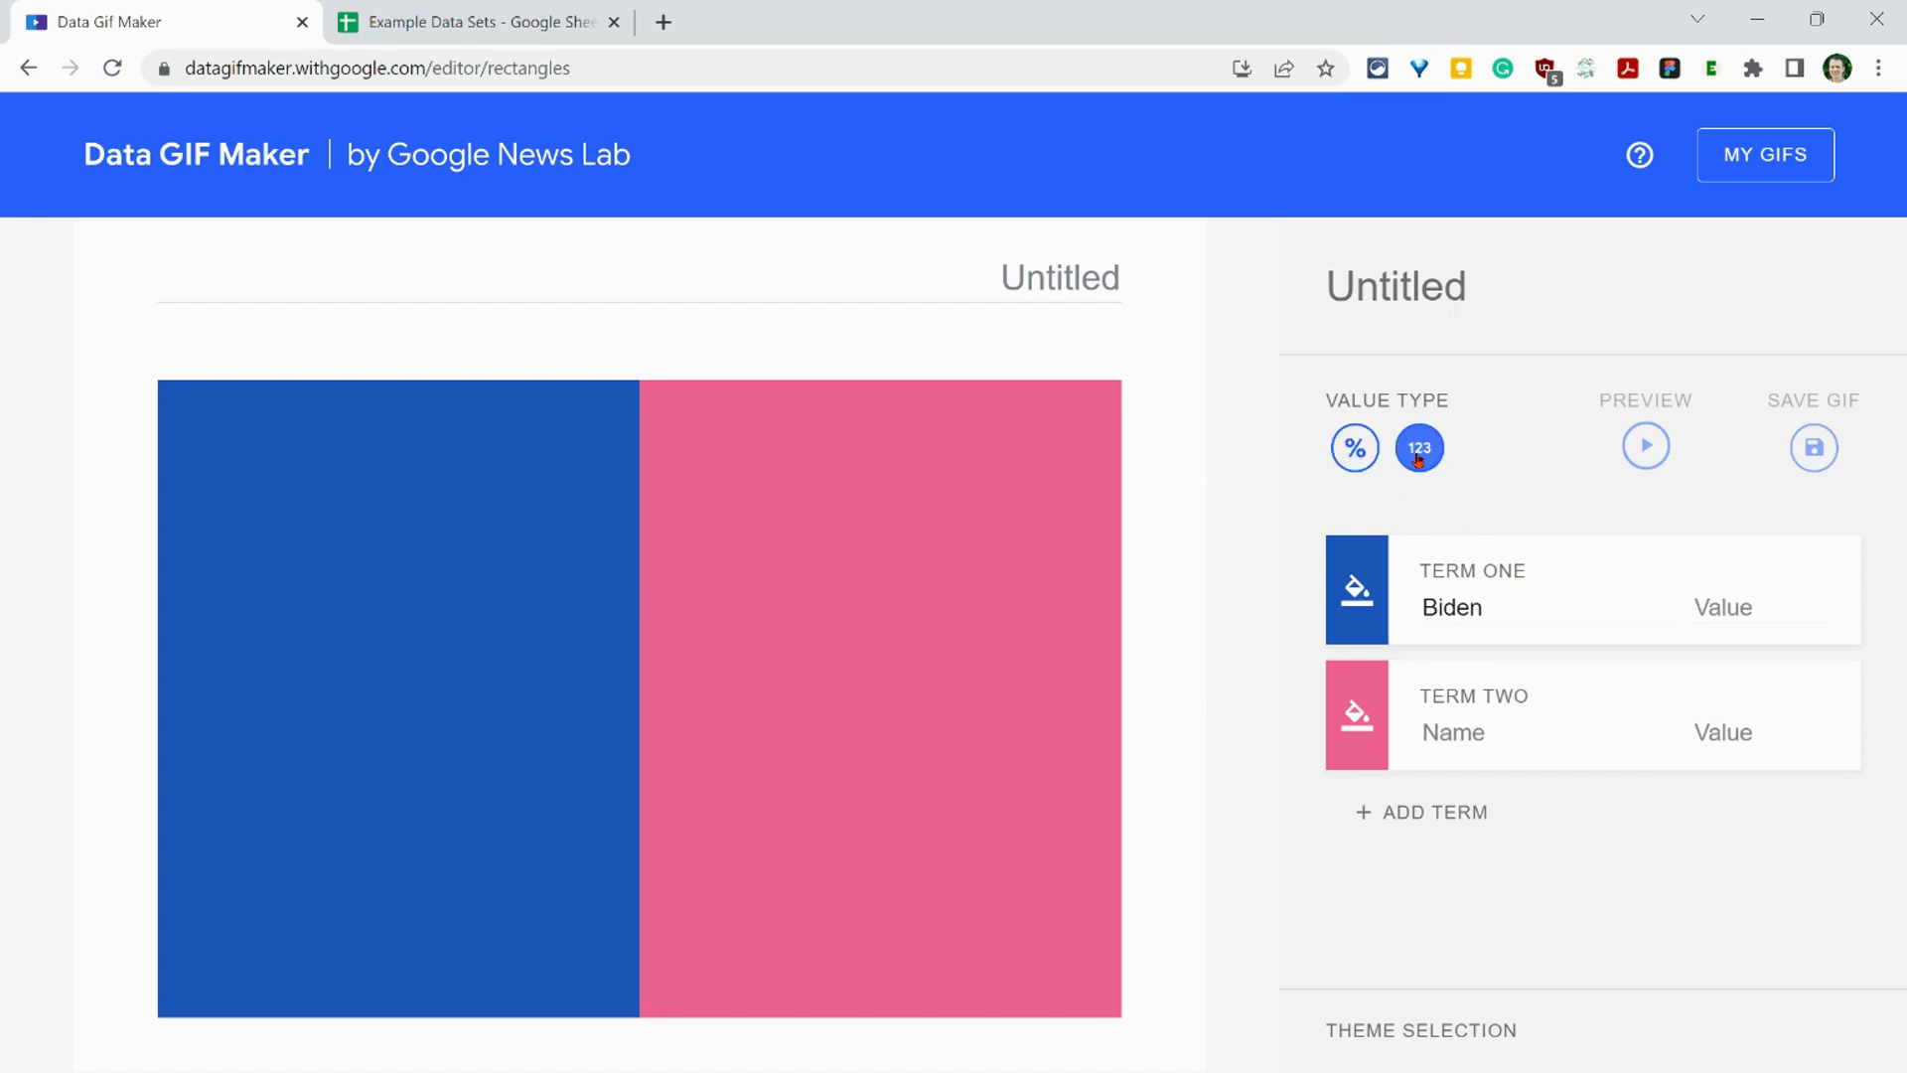
{"action": "left_click", "coordinate": [1478, 727]}
Name the second term Trump and paste Biden's 81283501 from cell B2 as Term One's value
{"action": "type", "text": "Trump"}
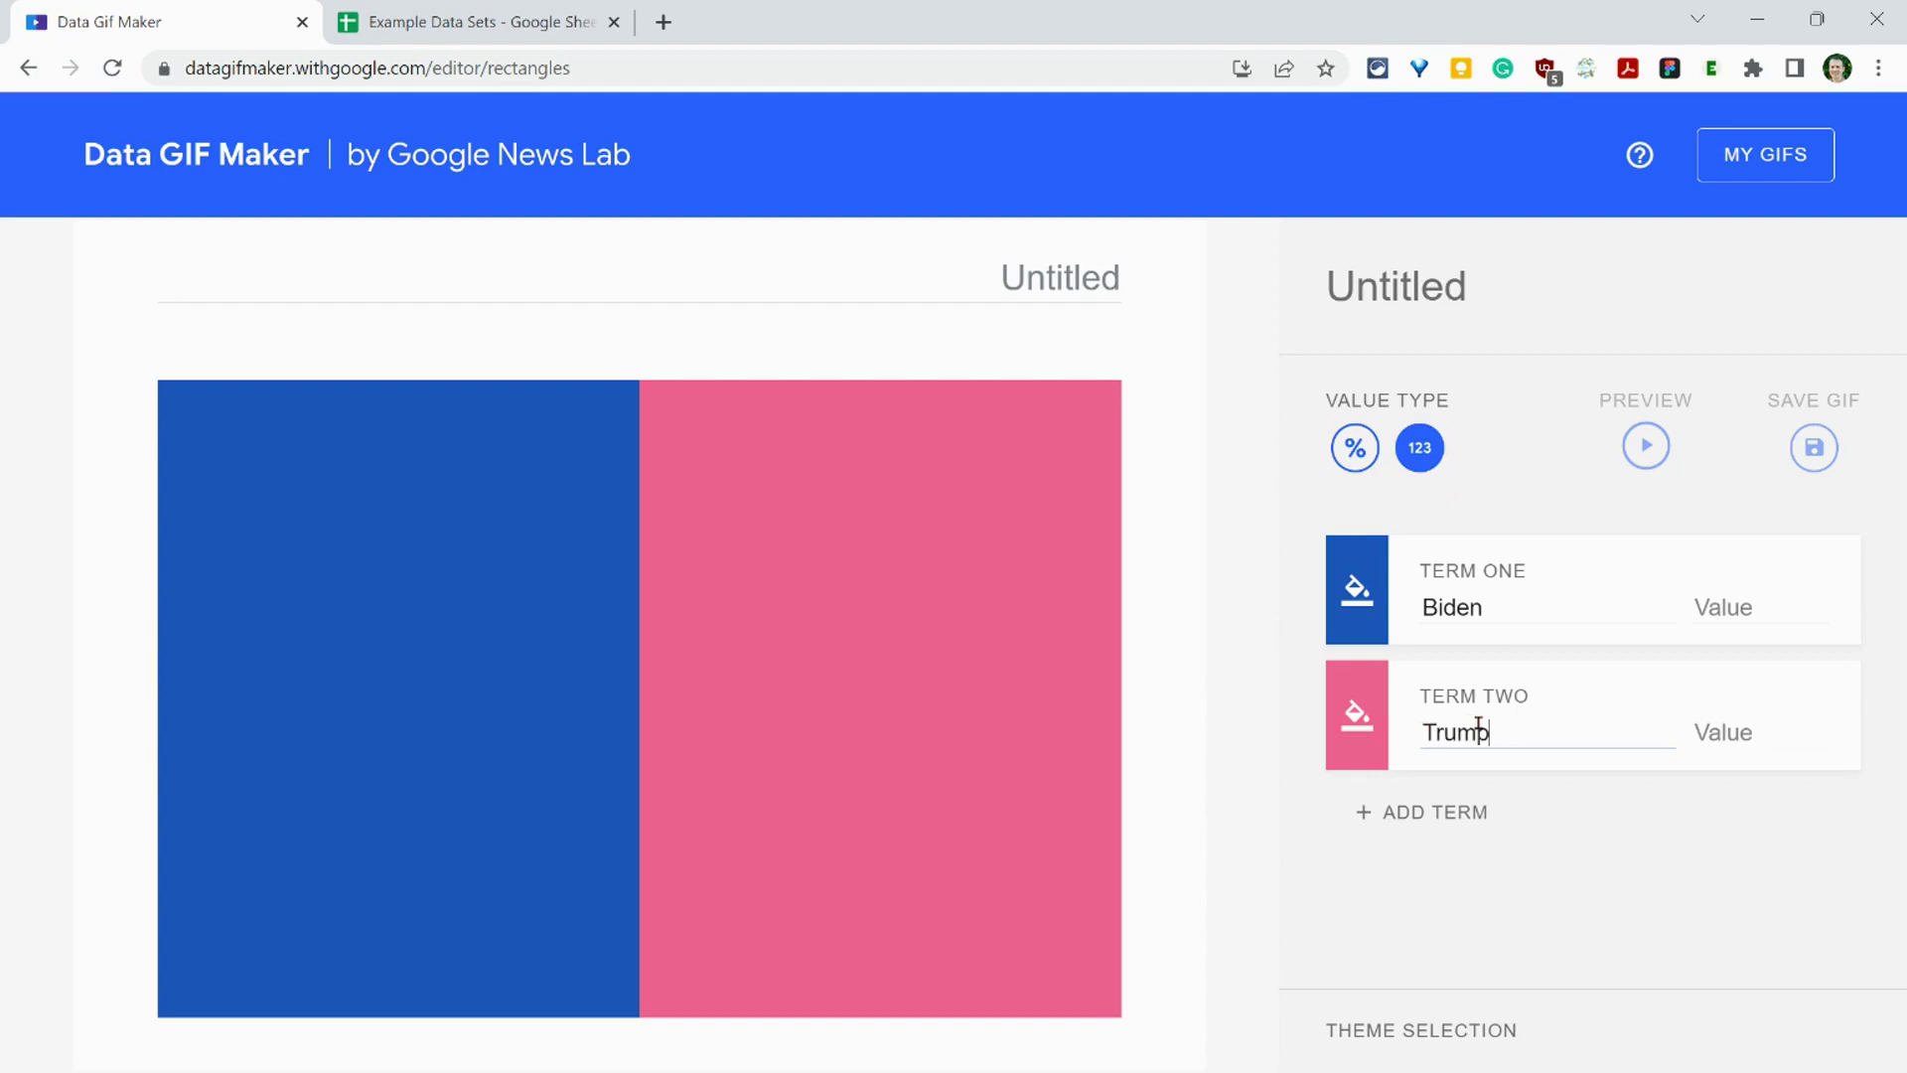
{"action": "left_click", "coordinate": [472, 23]}
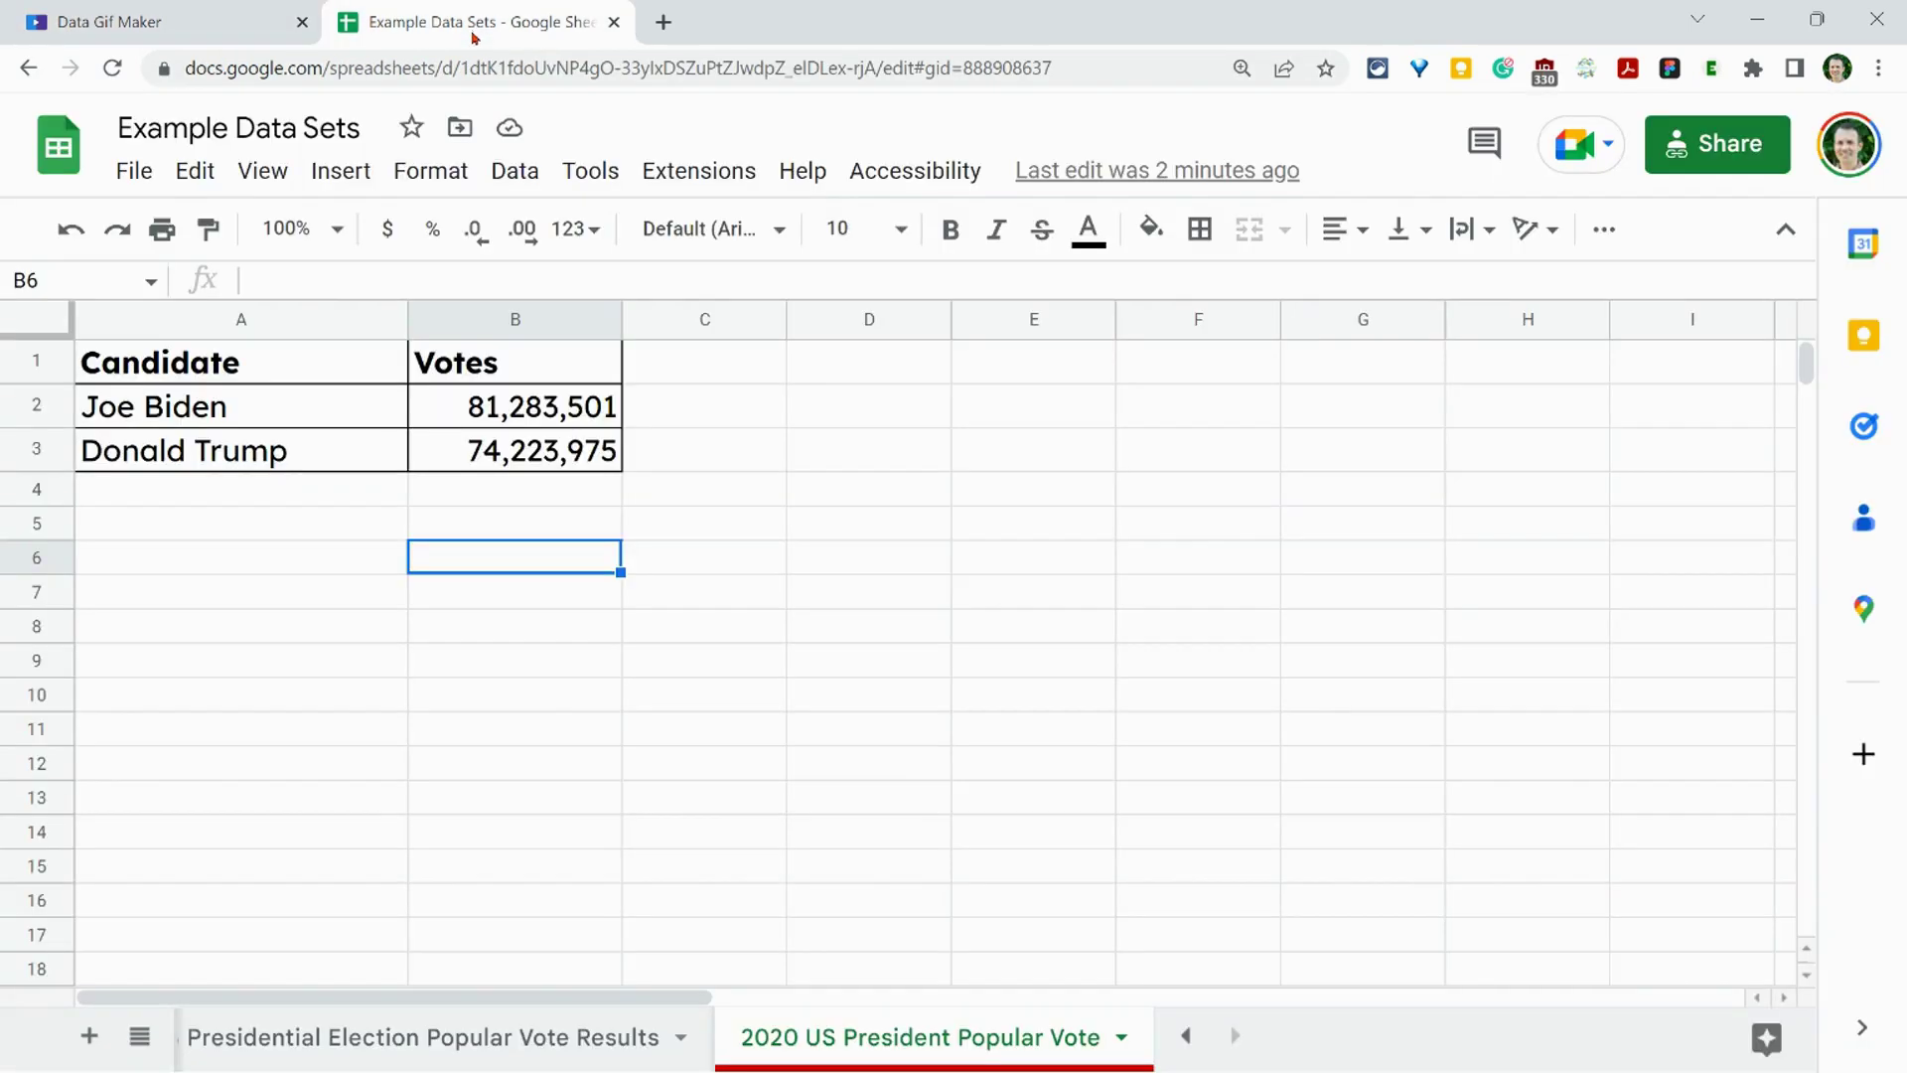
{"action": "double_click", "coordinate": [521, 410]}
{"action": "double_click", "coordinate": [521, 410]}
{"action": "key", "text": "ctrl+c"}
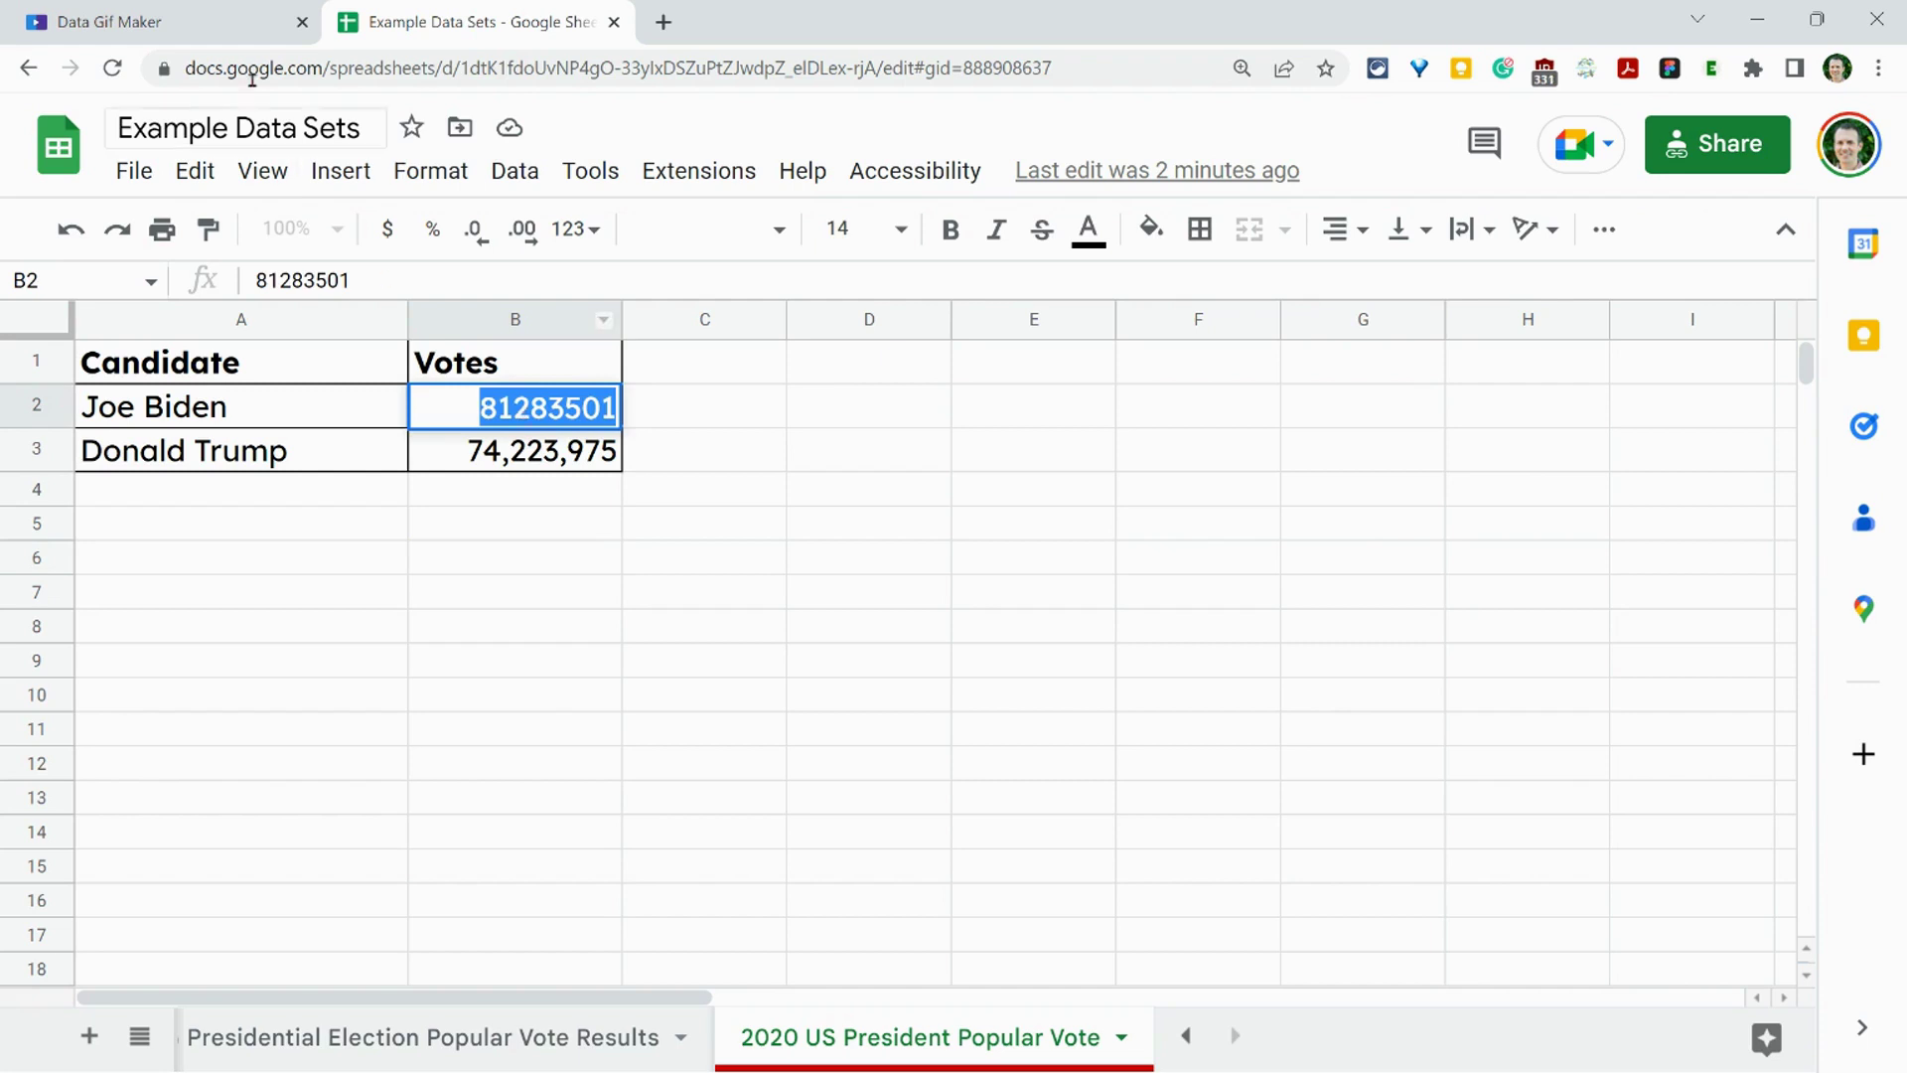
{"action": "left_click", "coordinate": [149, 22]}
{"action": "left_click", "coordinate": [1738, 604]}
{"action": "key", "text": "ctrl+v"}
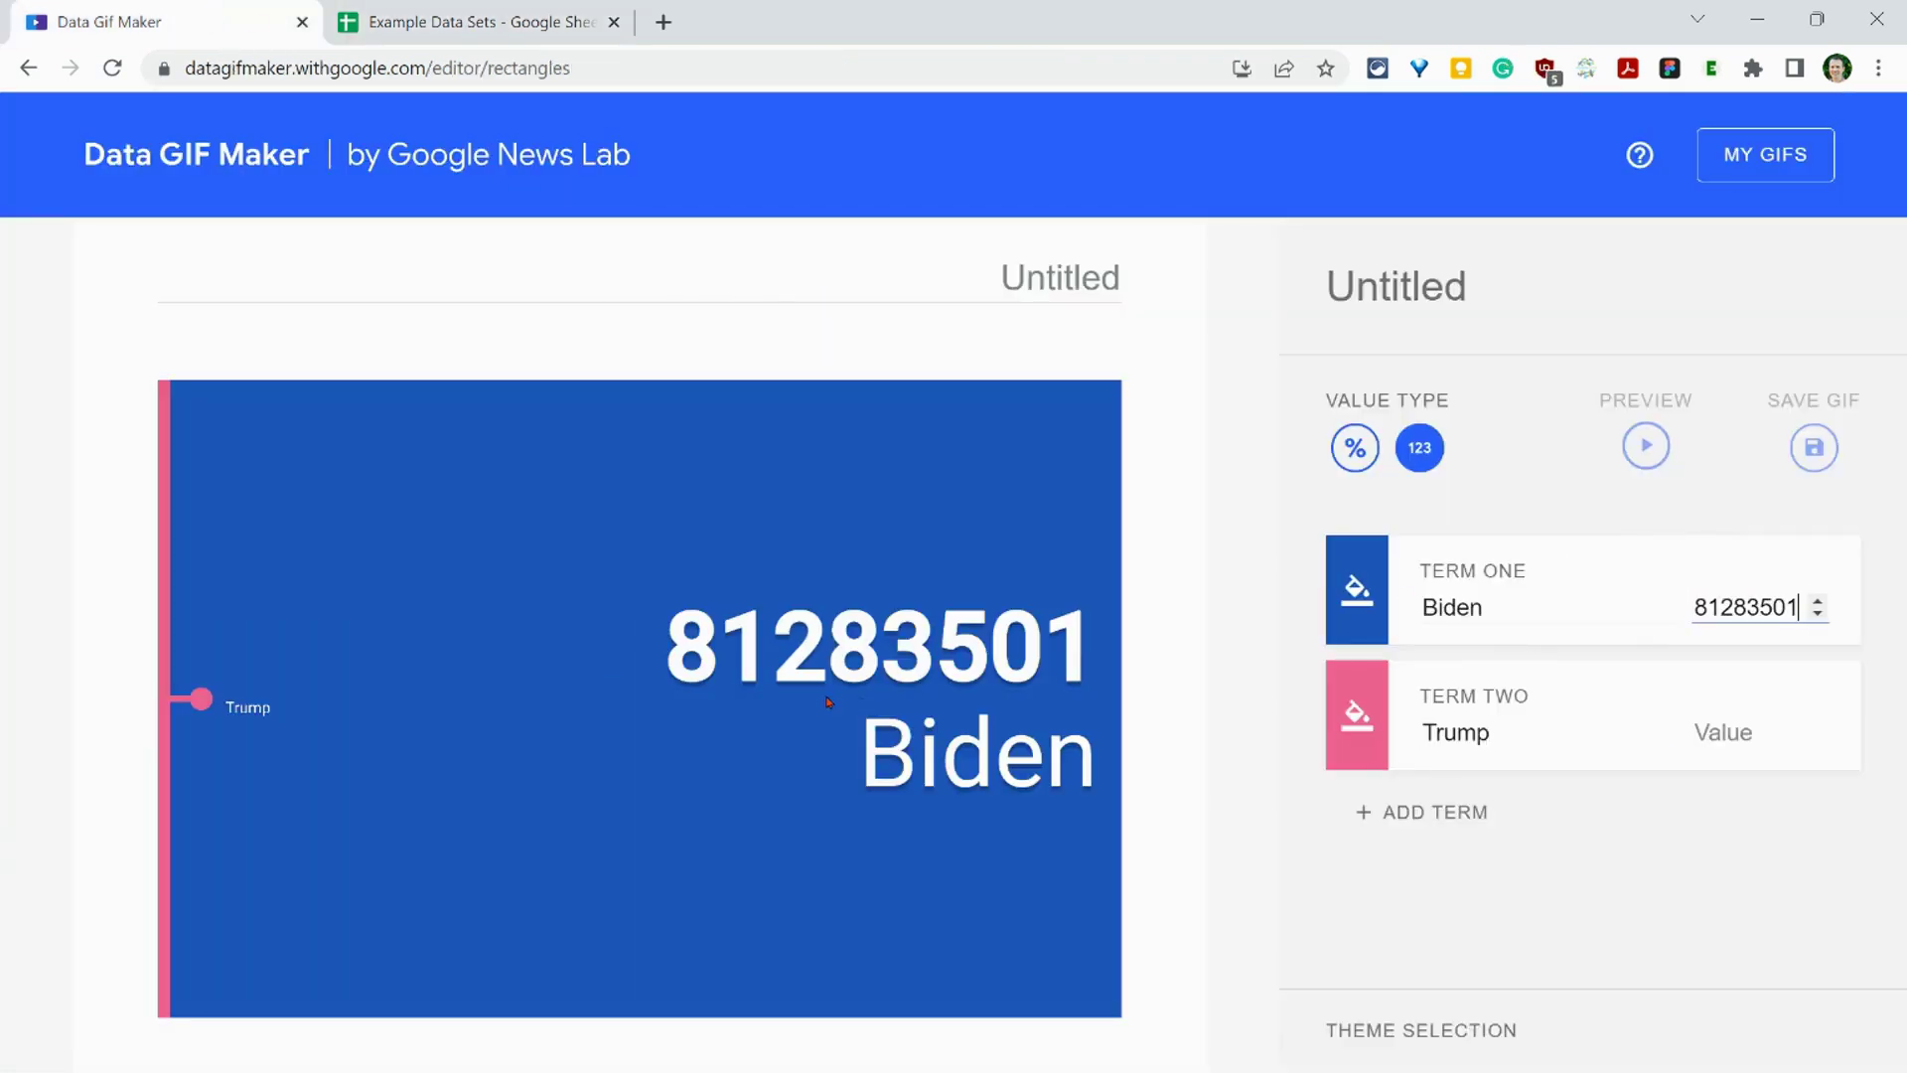
Copy Trump's 74223975 from cell B3 and paste it as Term Two's value
{"action": "left_click", "coordinate": [425, 22]}
{"action": "double_click", "coordinate": [557, 449]}
{"action": "key", "text": "ctrl+c"}
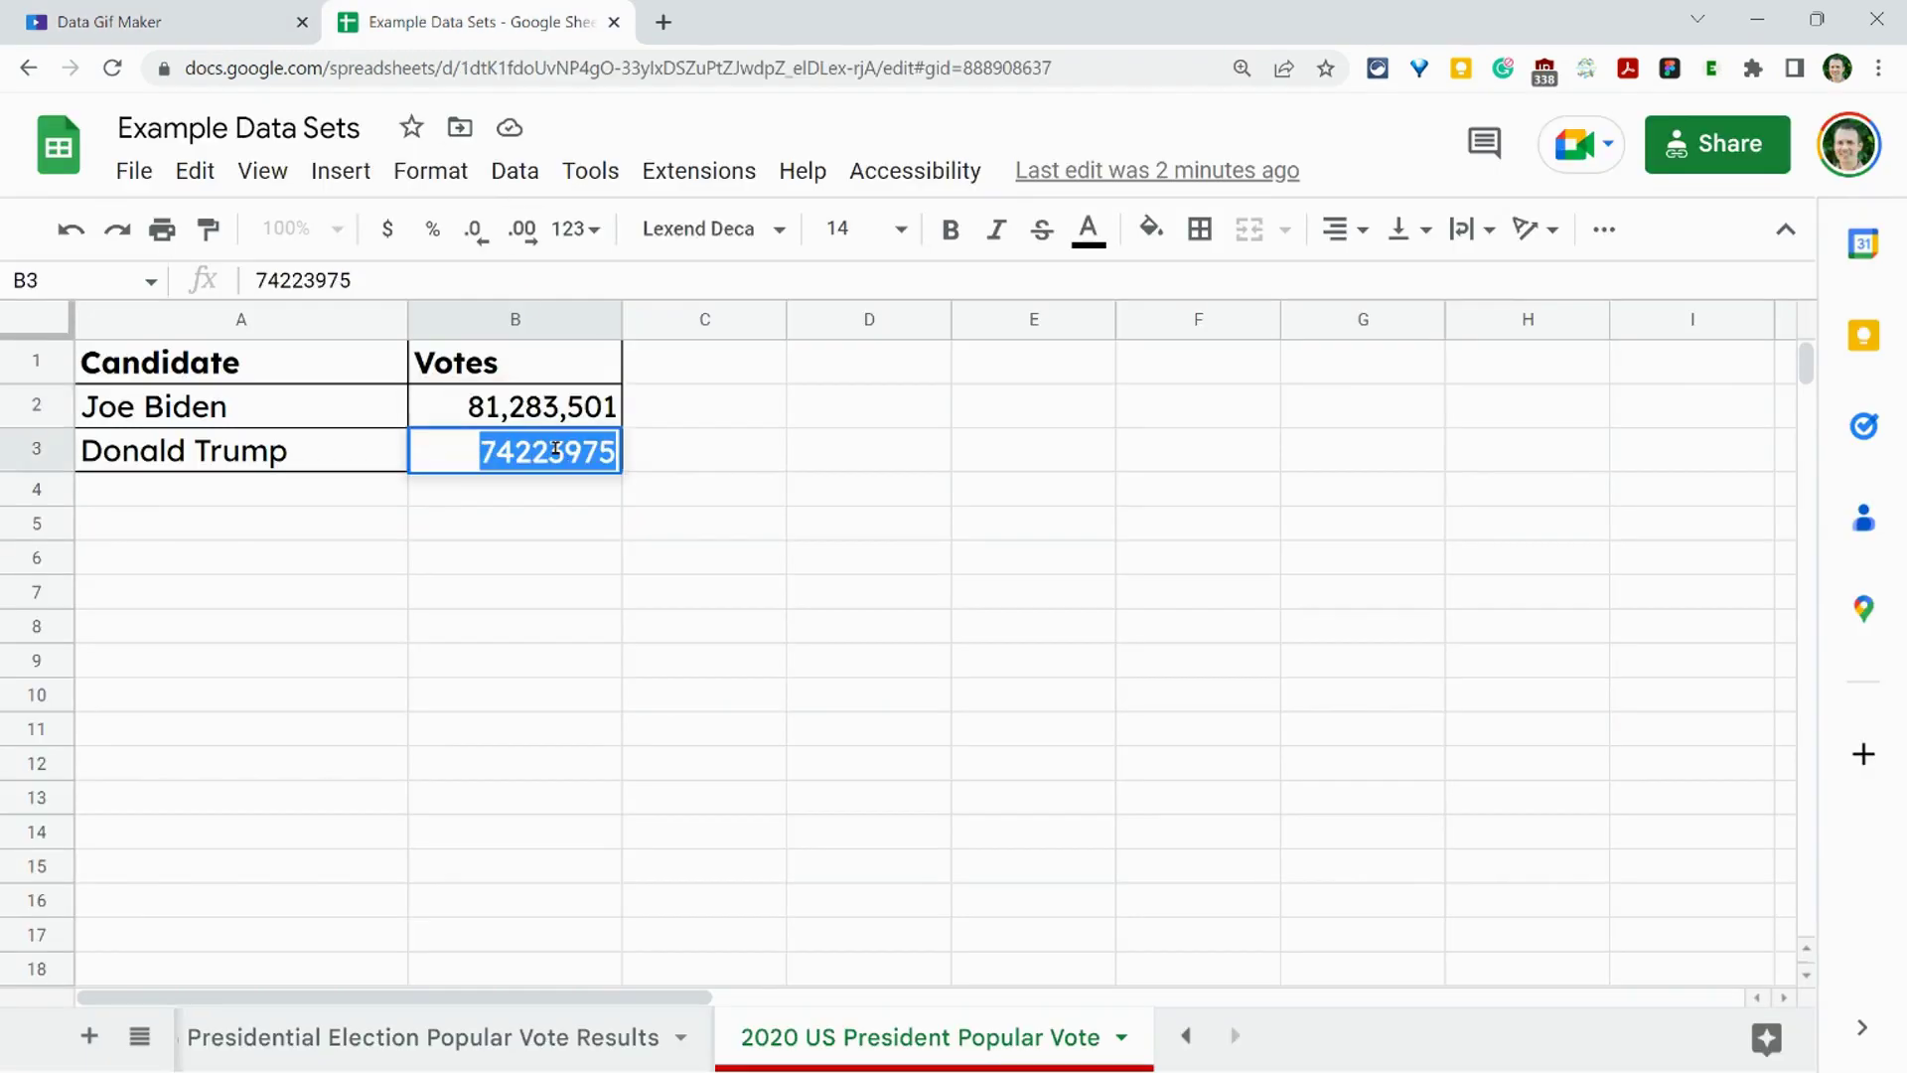
{"action": "left_click", "coordinate": [144, 24]}
{"action": "left_click", "coordinate": [1693, 747]}
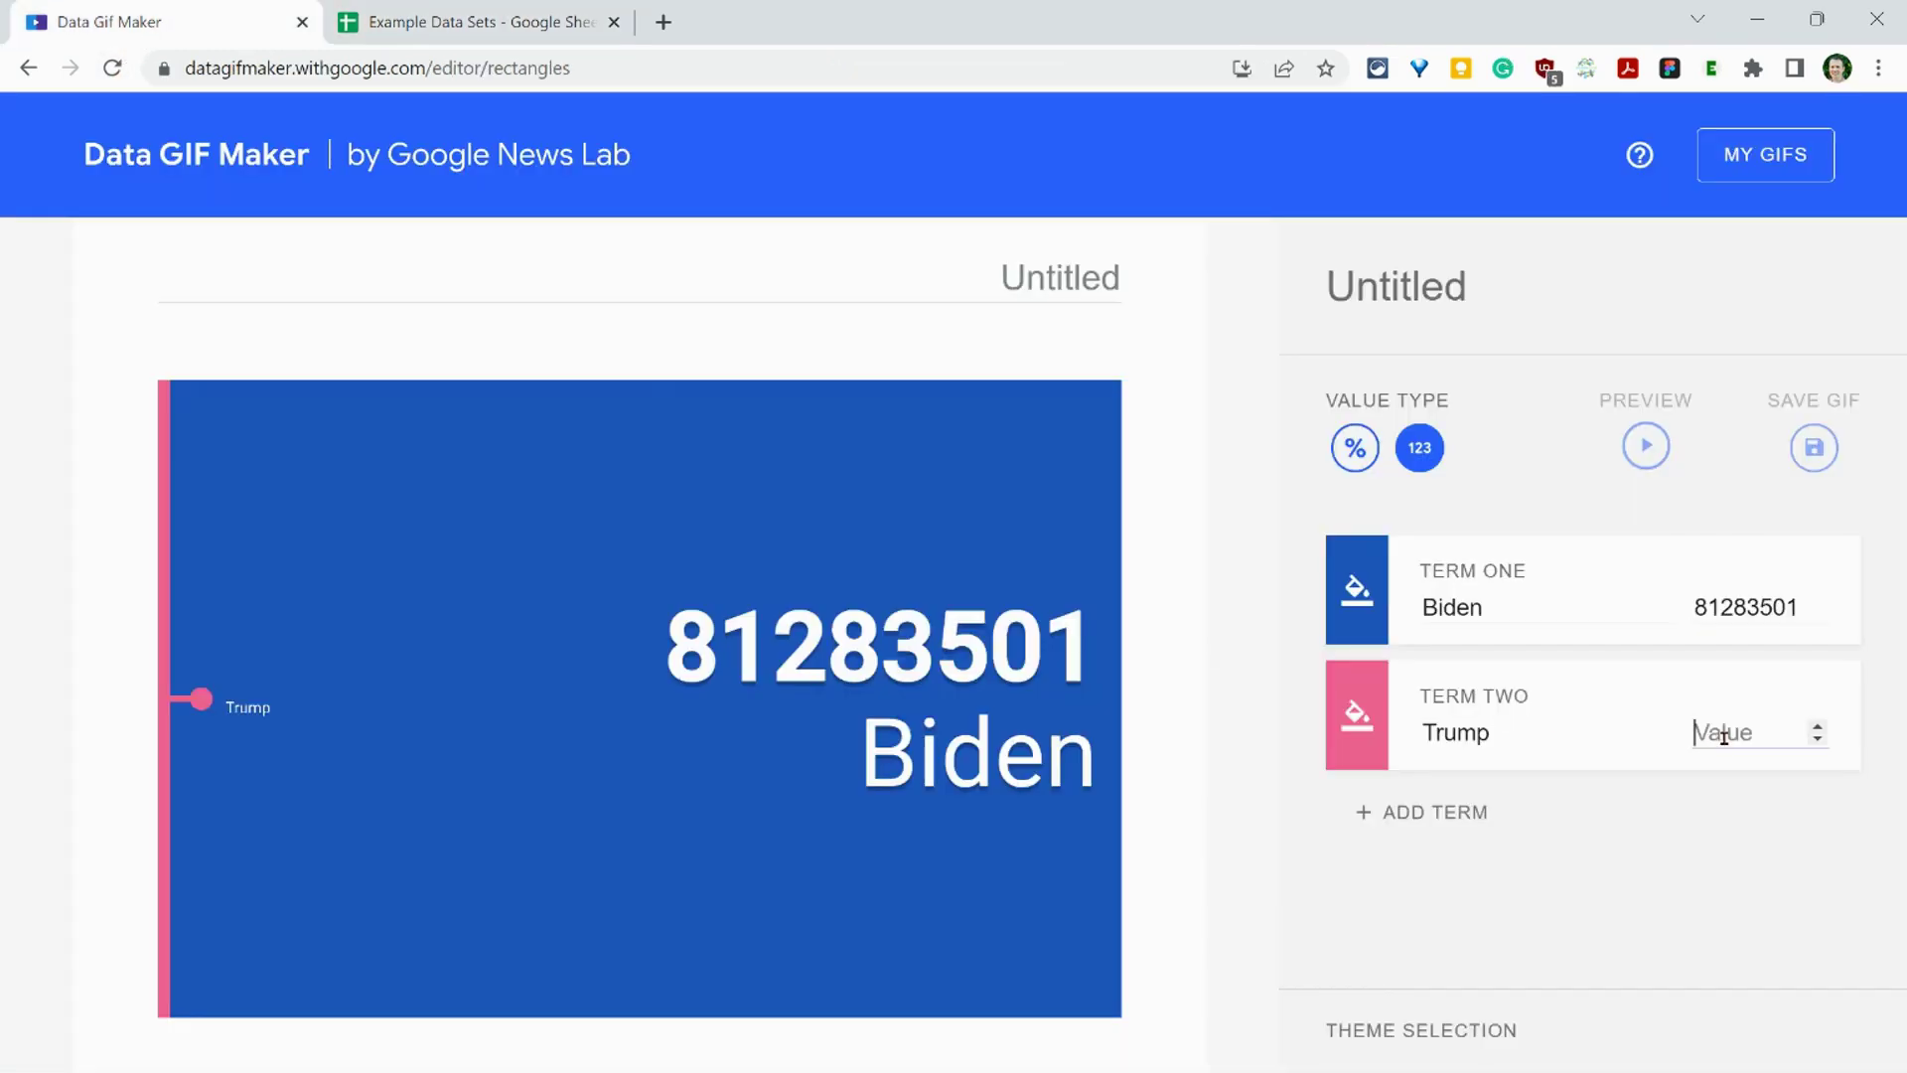
{"action": "key", "text": "ctrl+v"}
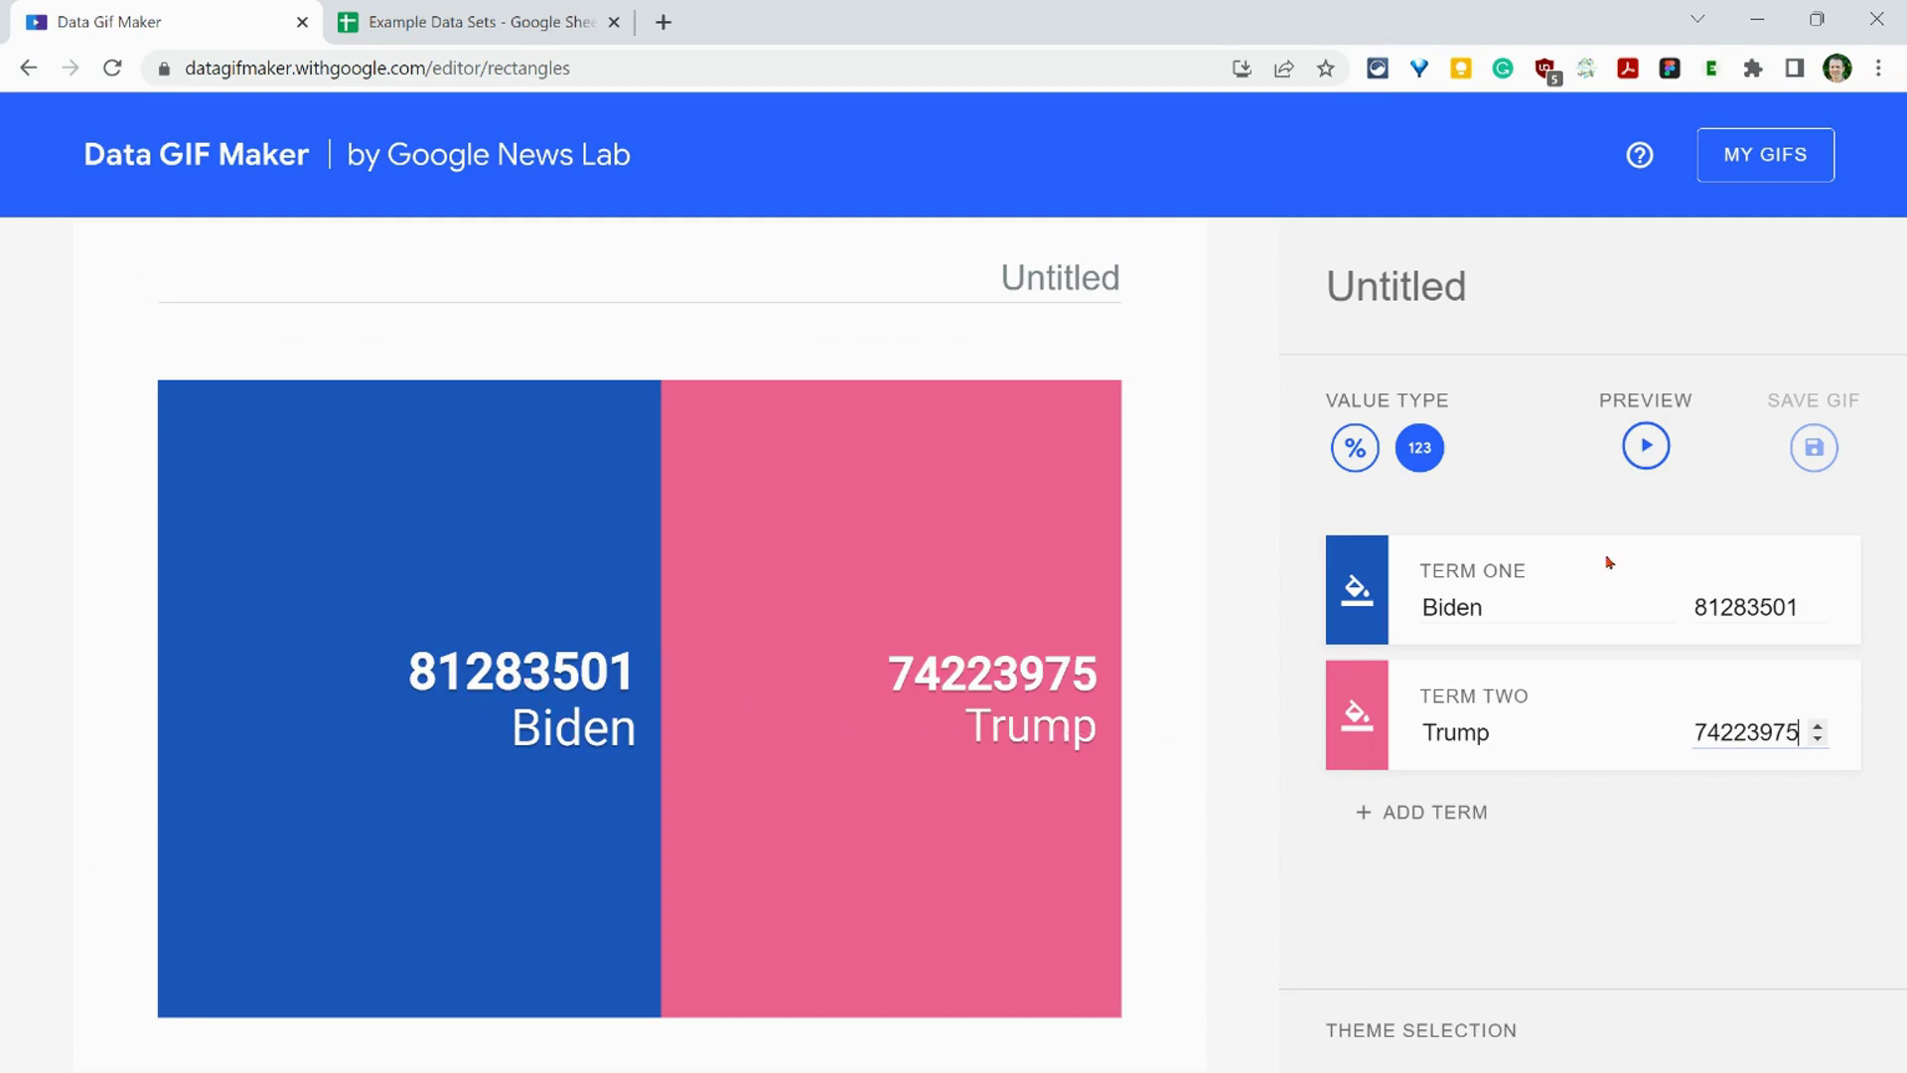
Preview the rectangles animation and title the GIF '2020 US Election'
{"action": "left_click", "coordinate": [1645, 446]}
{"action": "left_click", "coordinate": [1433, 296]}
{"action": "type", "text": "2020"}
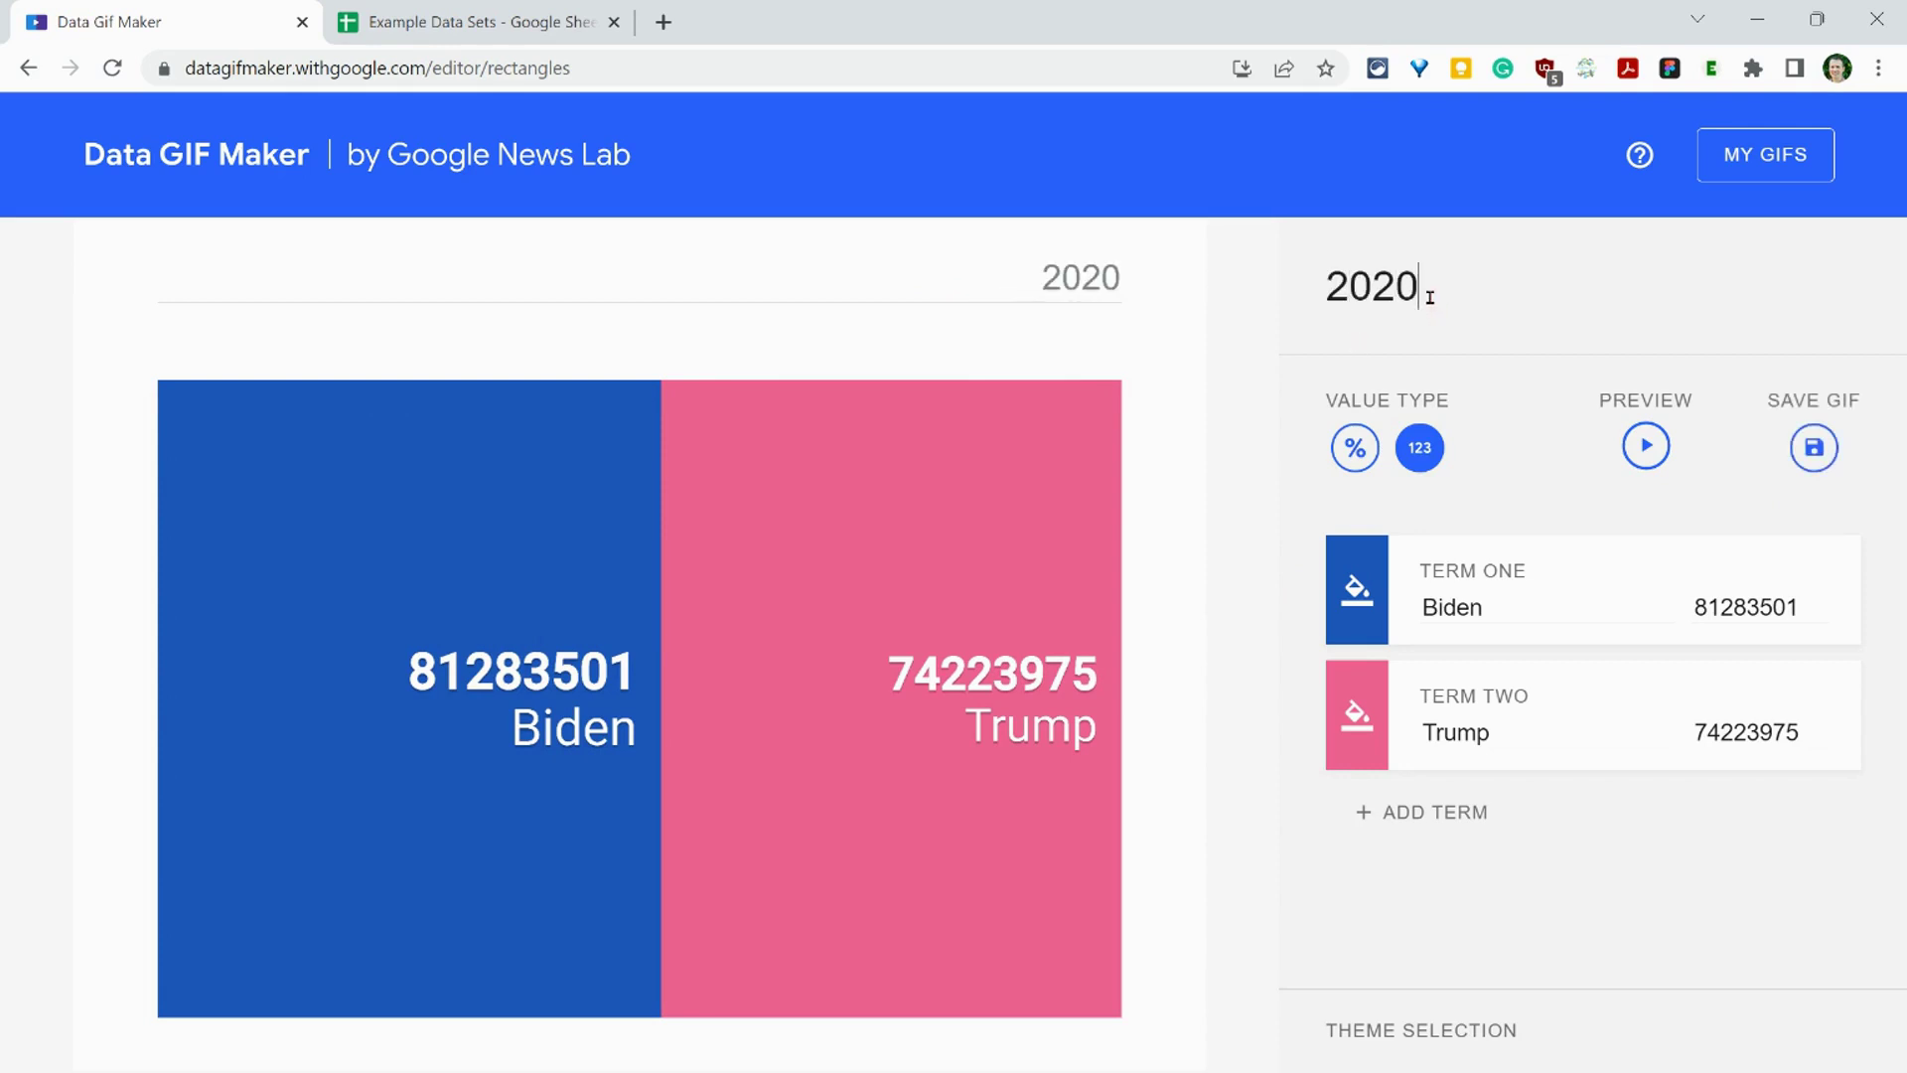
{"action": "type", "text": " US"}
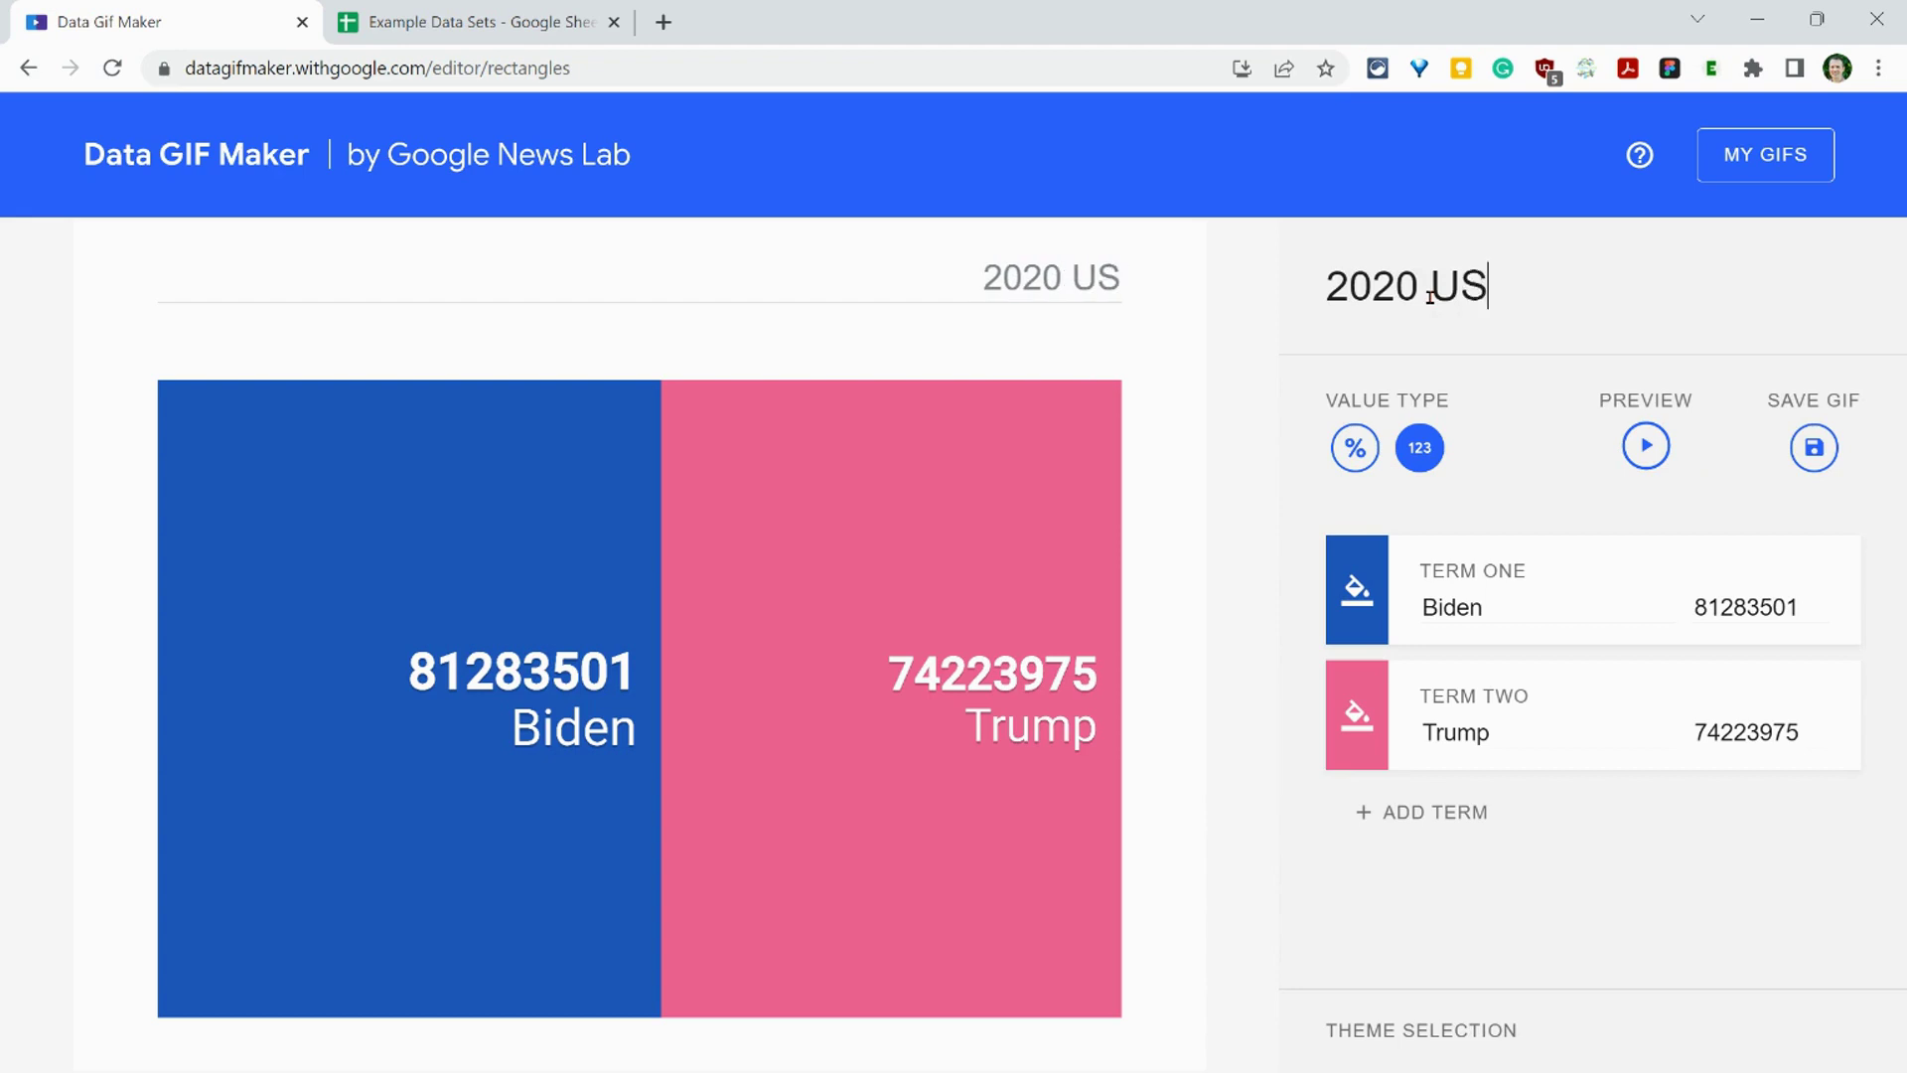
{"action": "type", "text": " Election"}
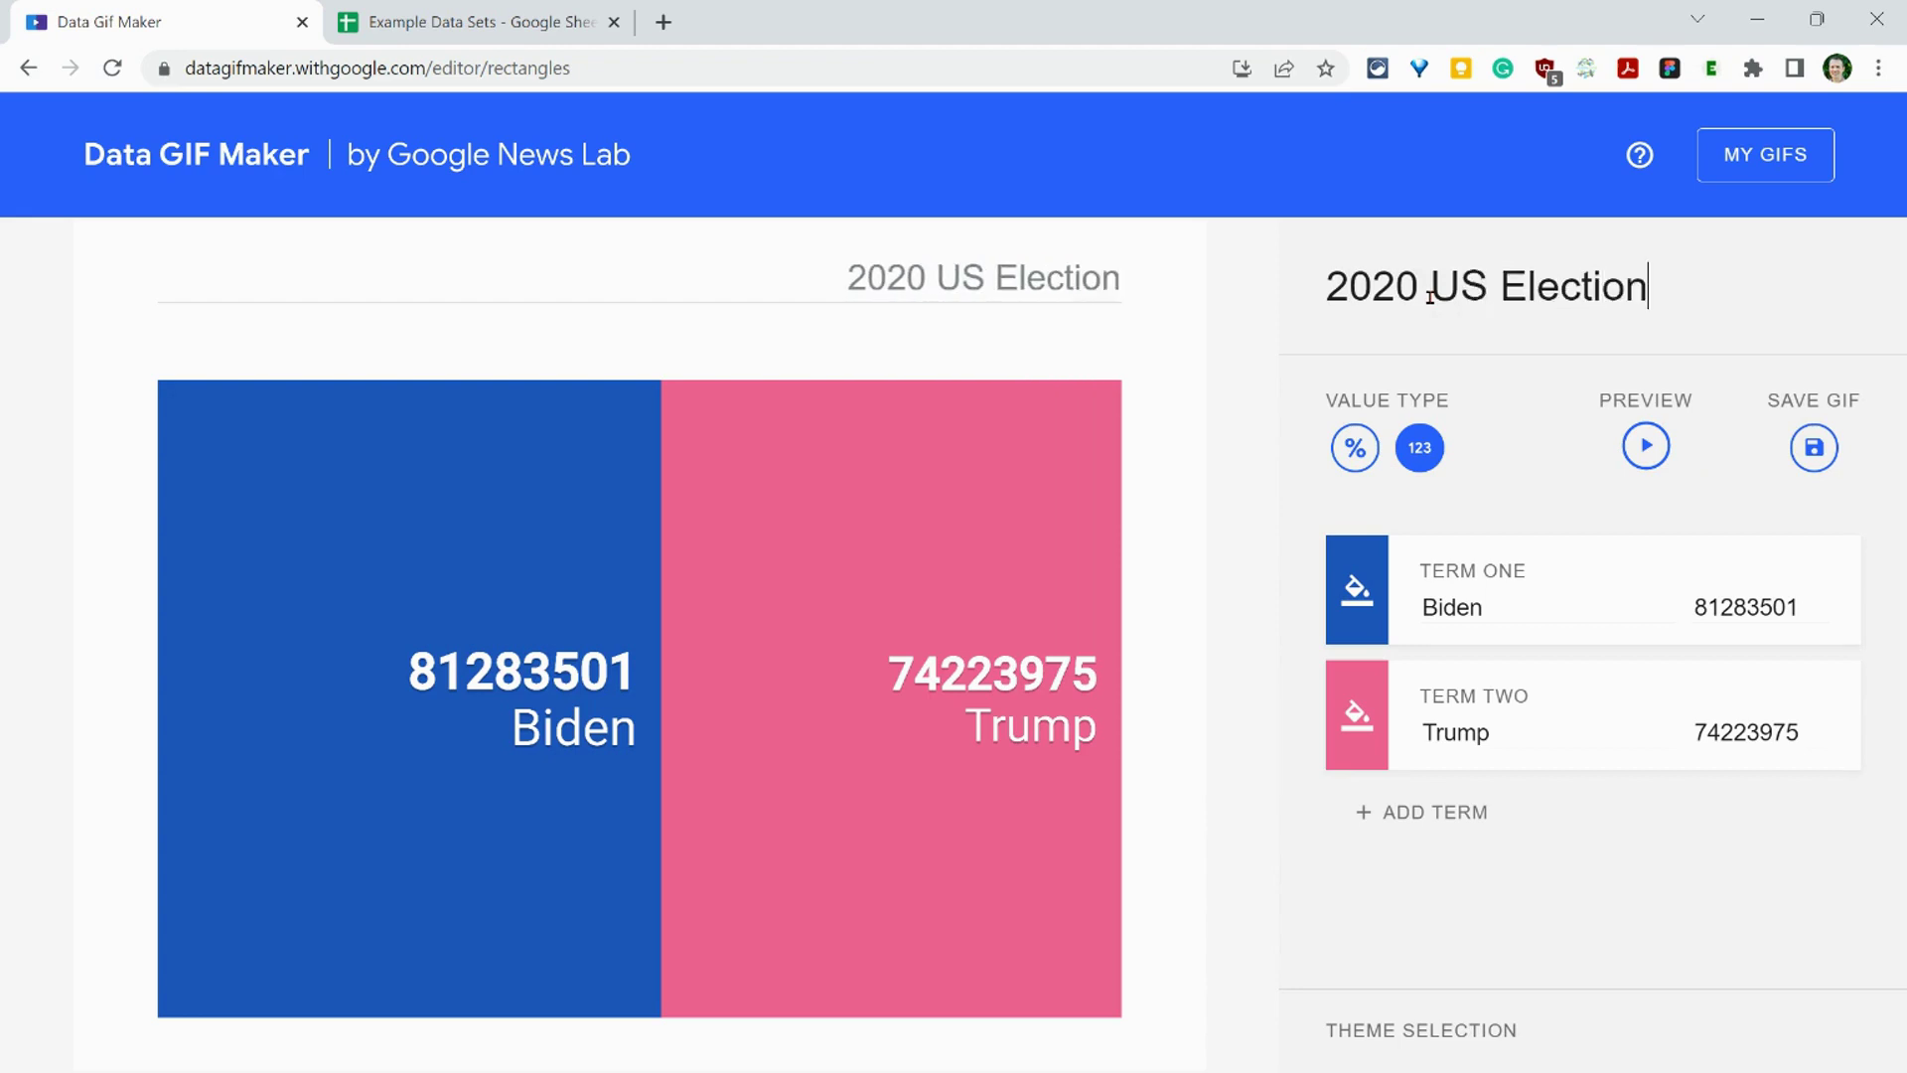
{"action": "mouse_move", "coordinate": [1828, 449]}
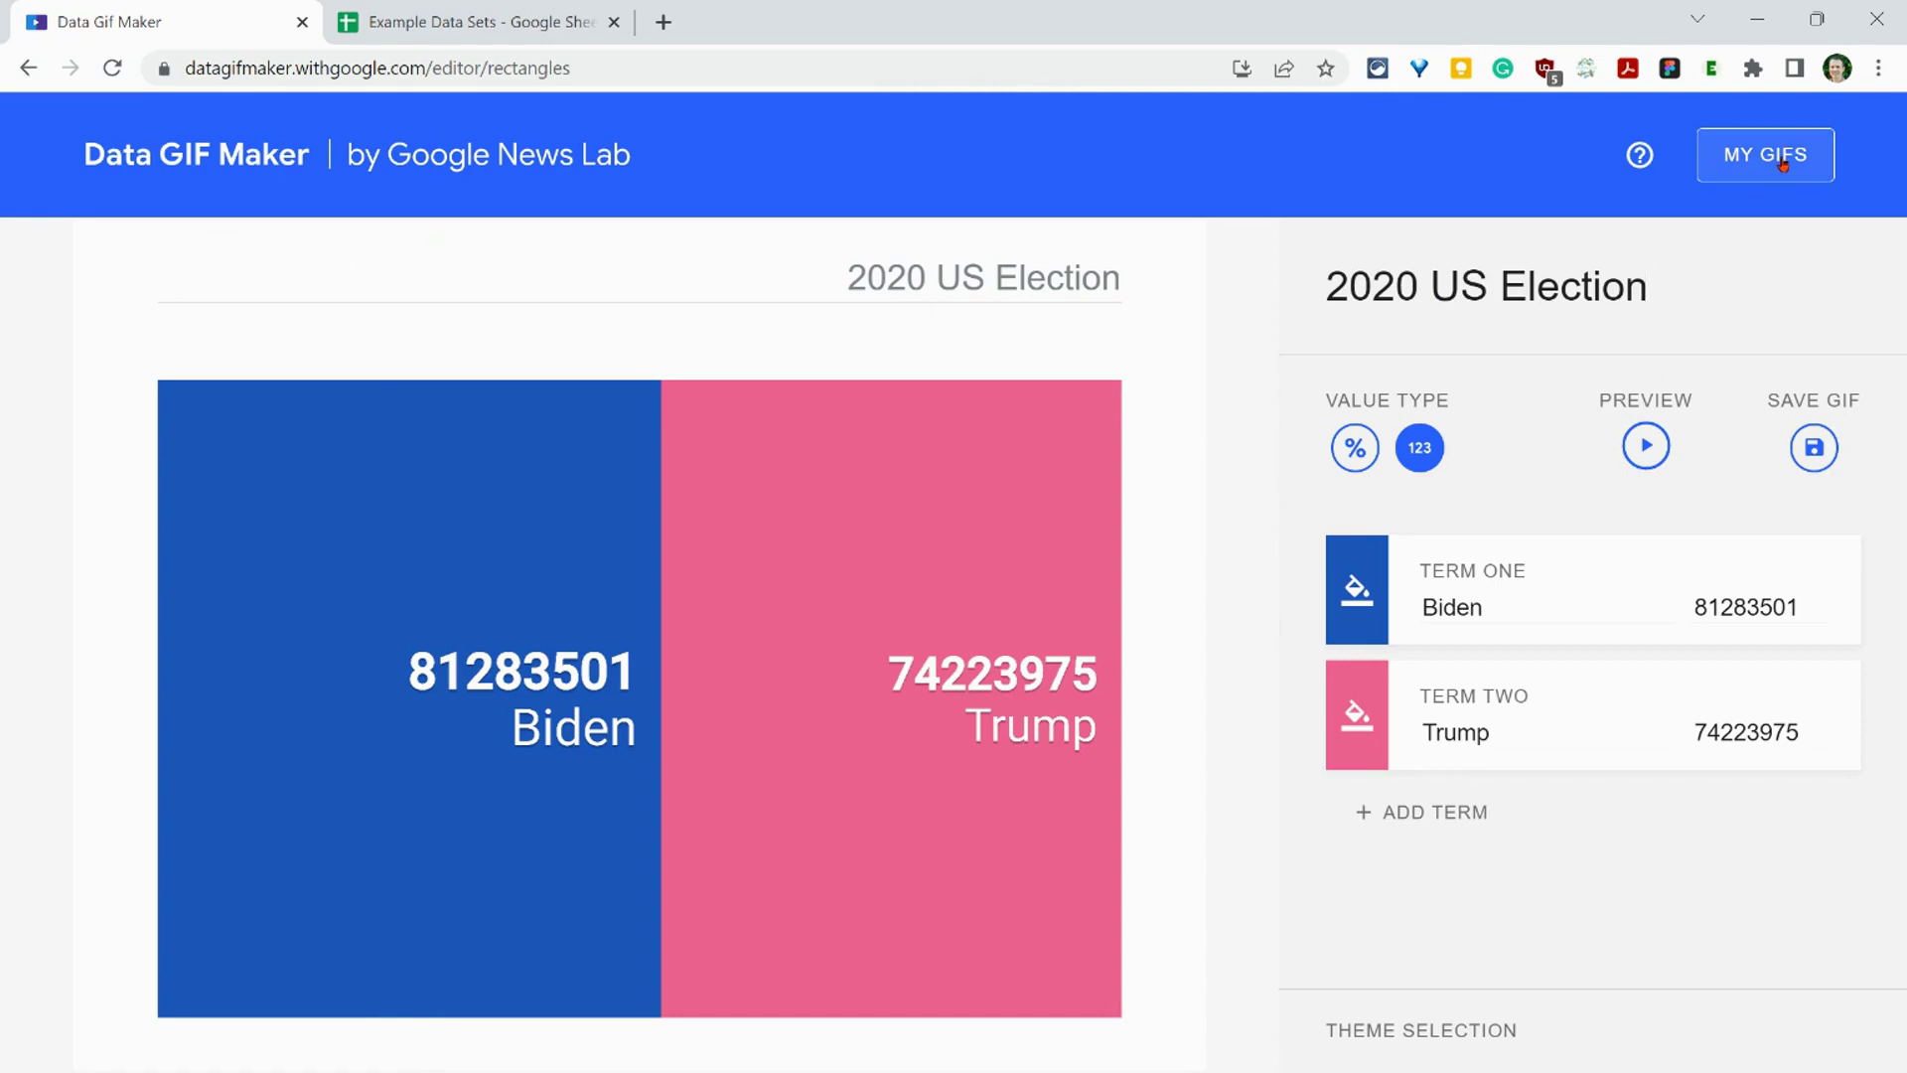
Start a new Racetrack GIF titled '2020 US POTUS' showing raw-number values
{"action": "left_click", "coordinate": [44, 69]}
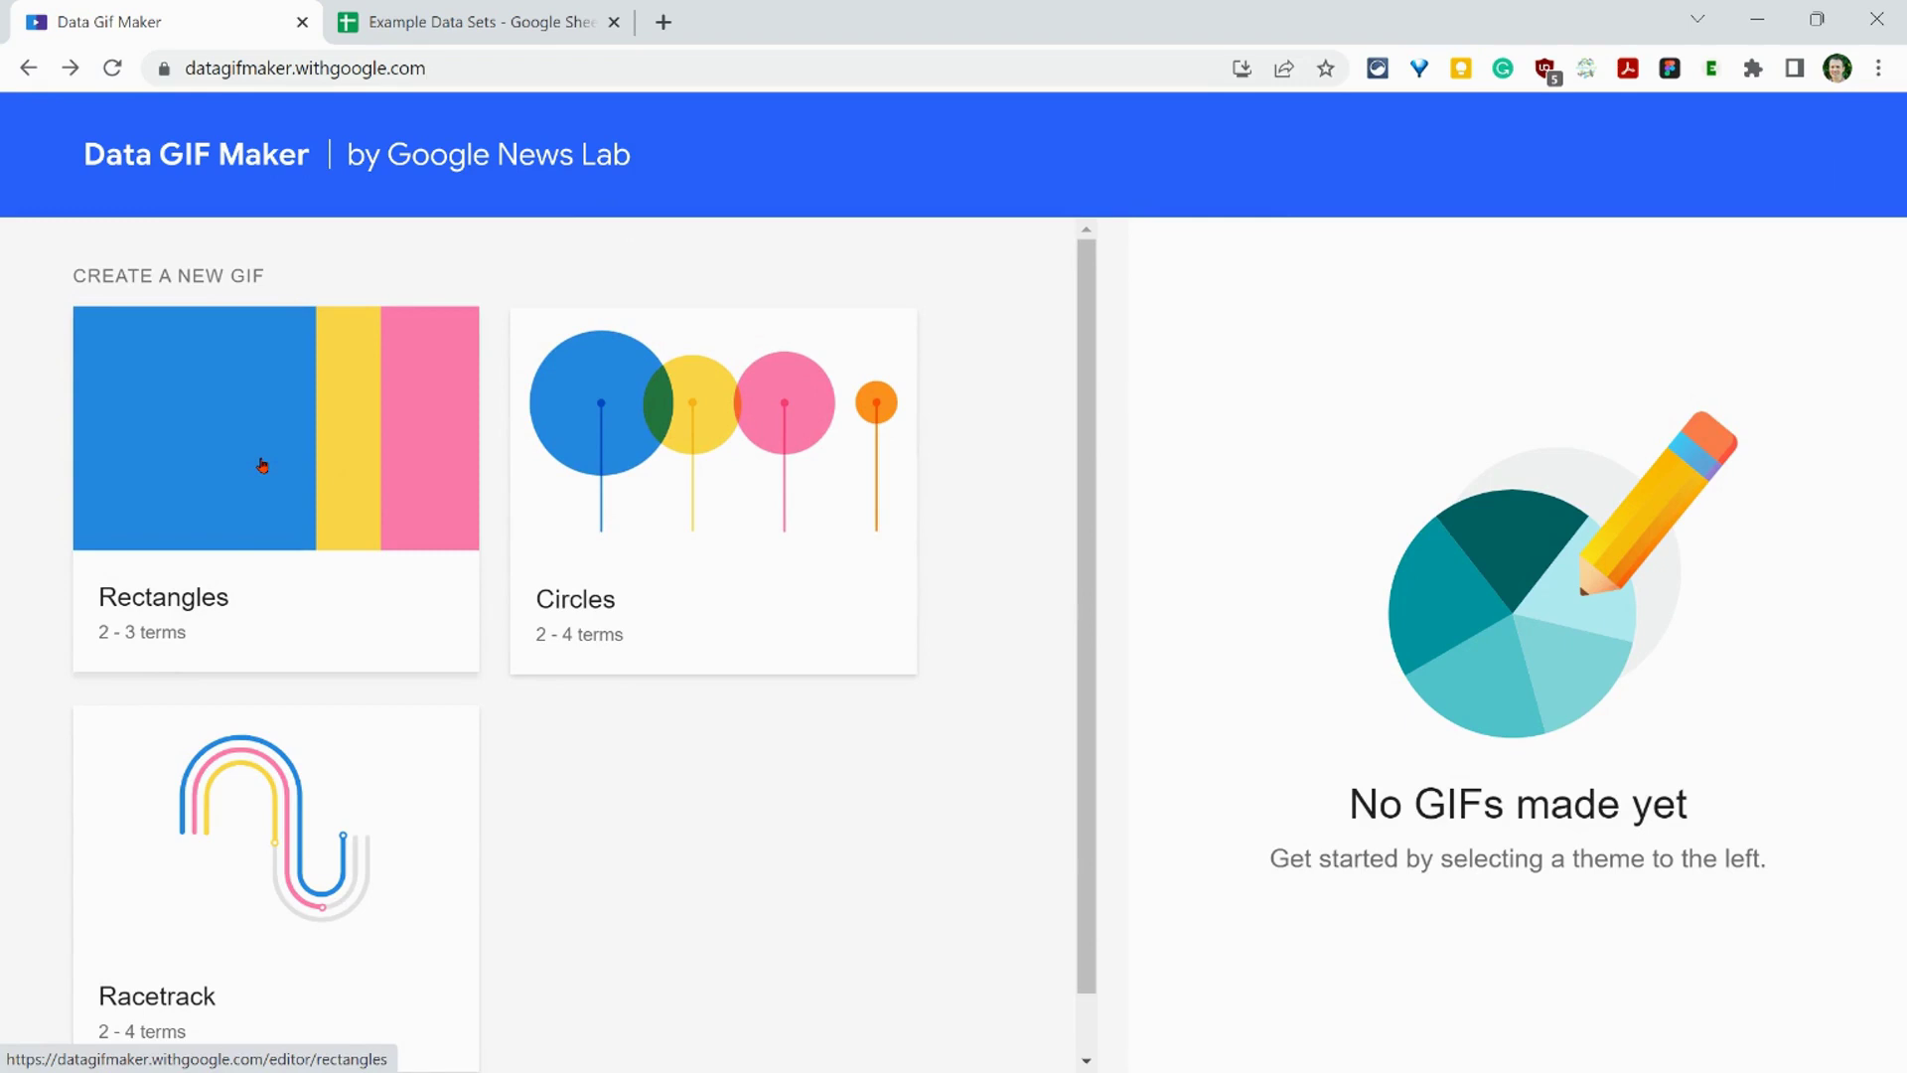
{"action": "left_click", "coordinate": [259, 868]}
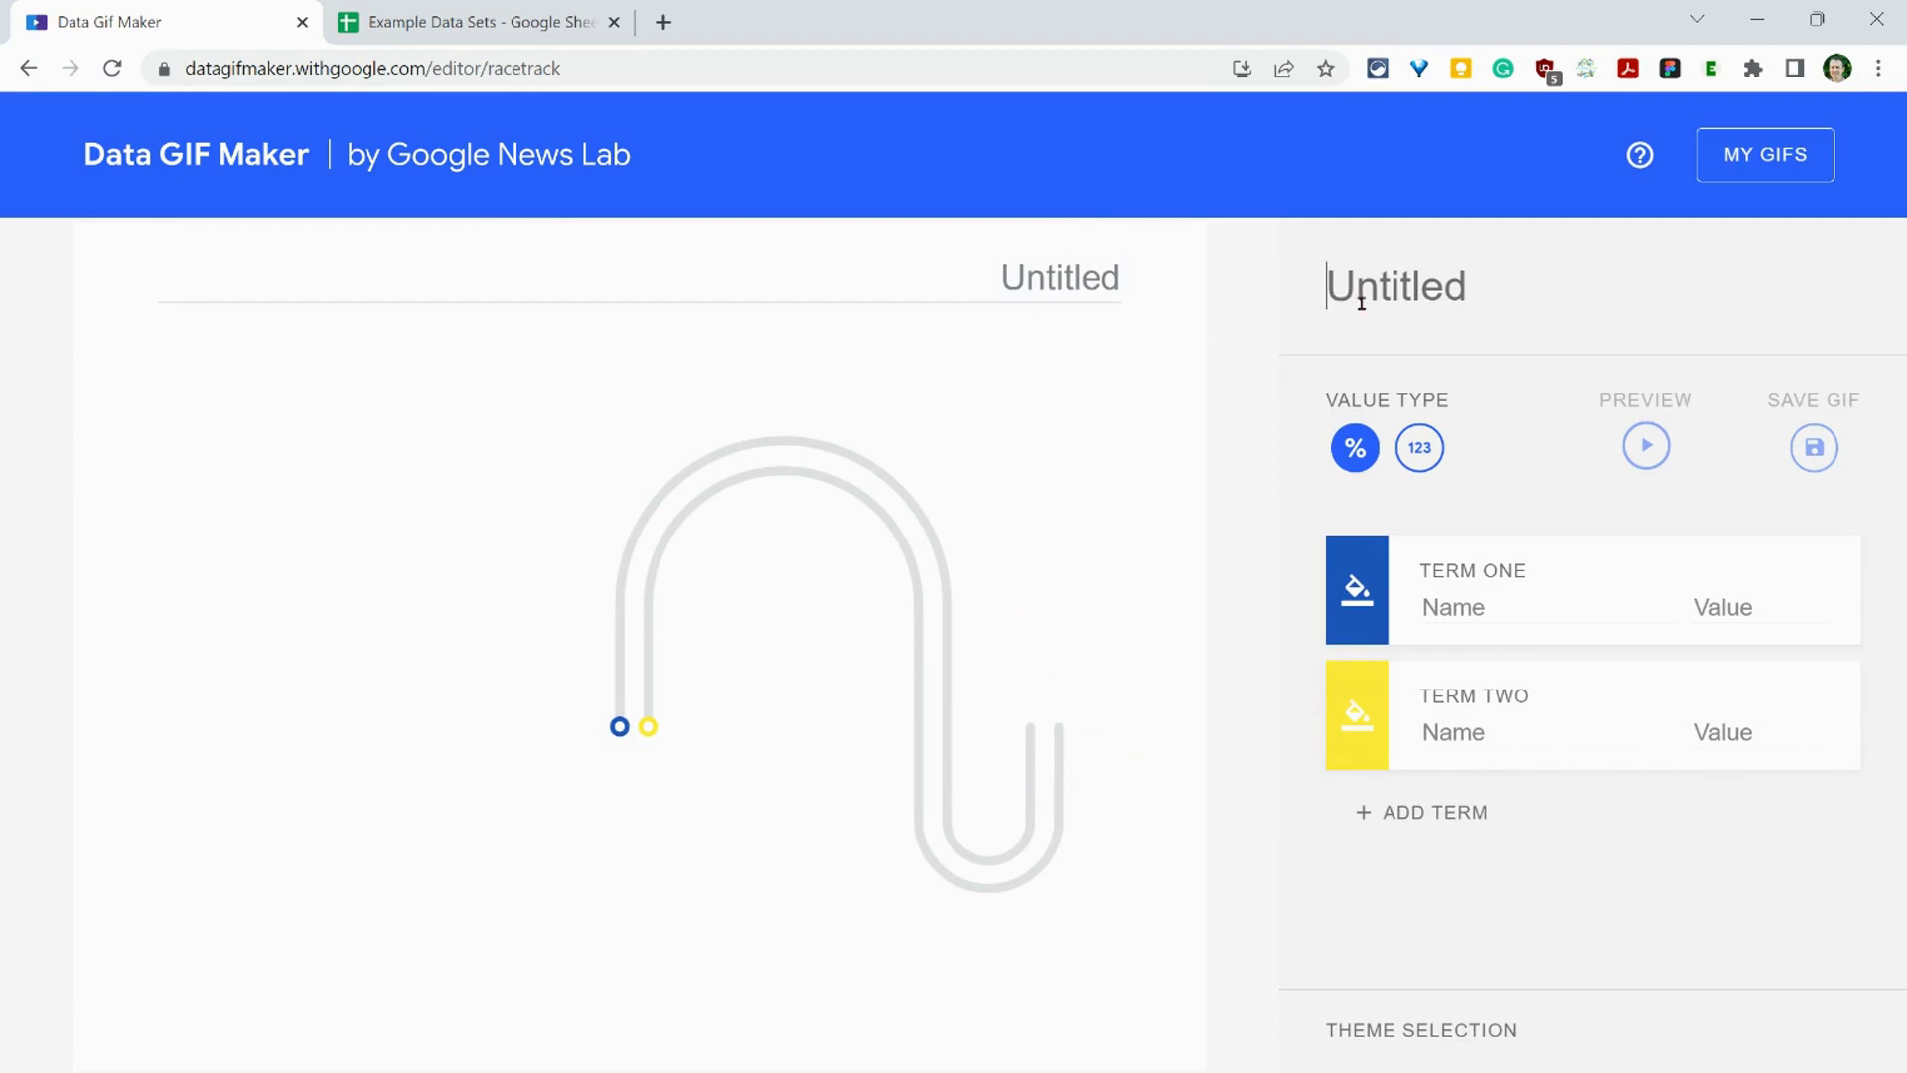
{"action": "type", "text": "2020 "}
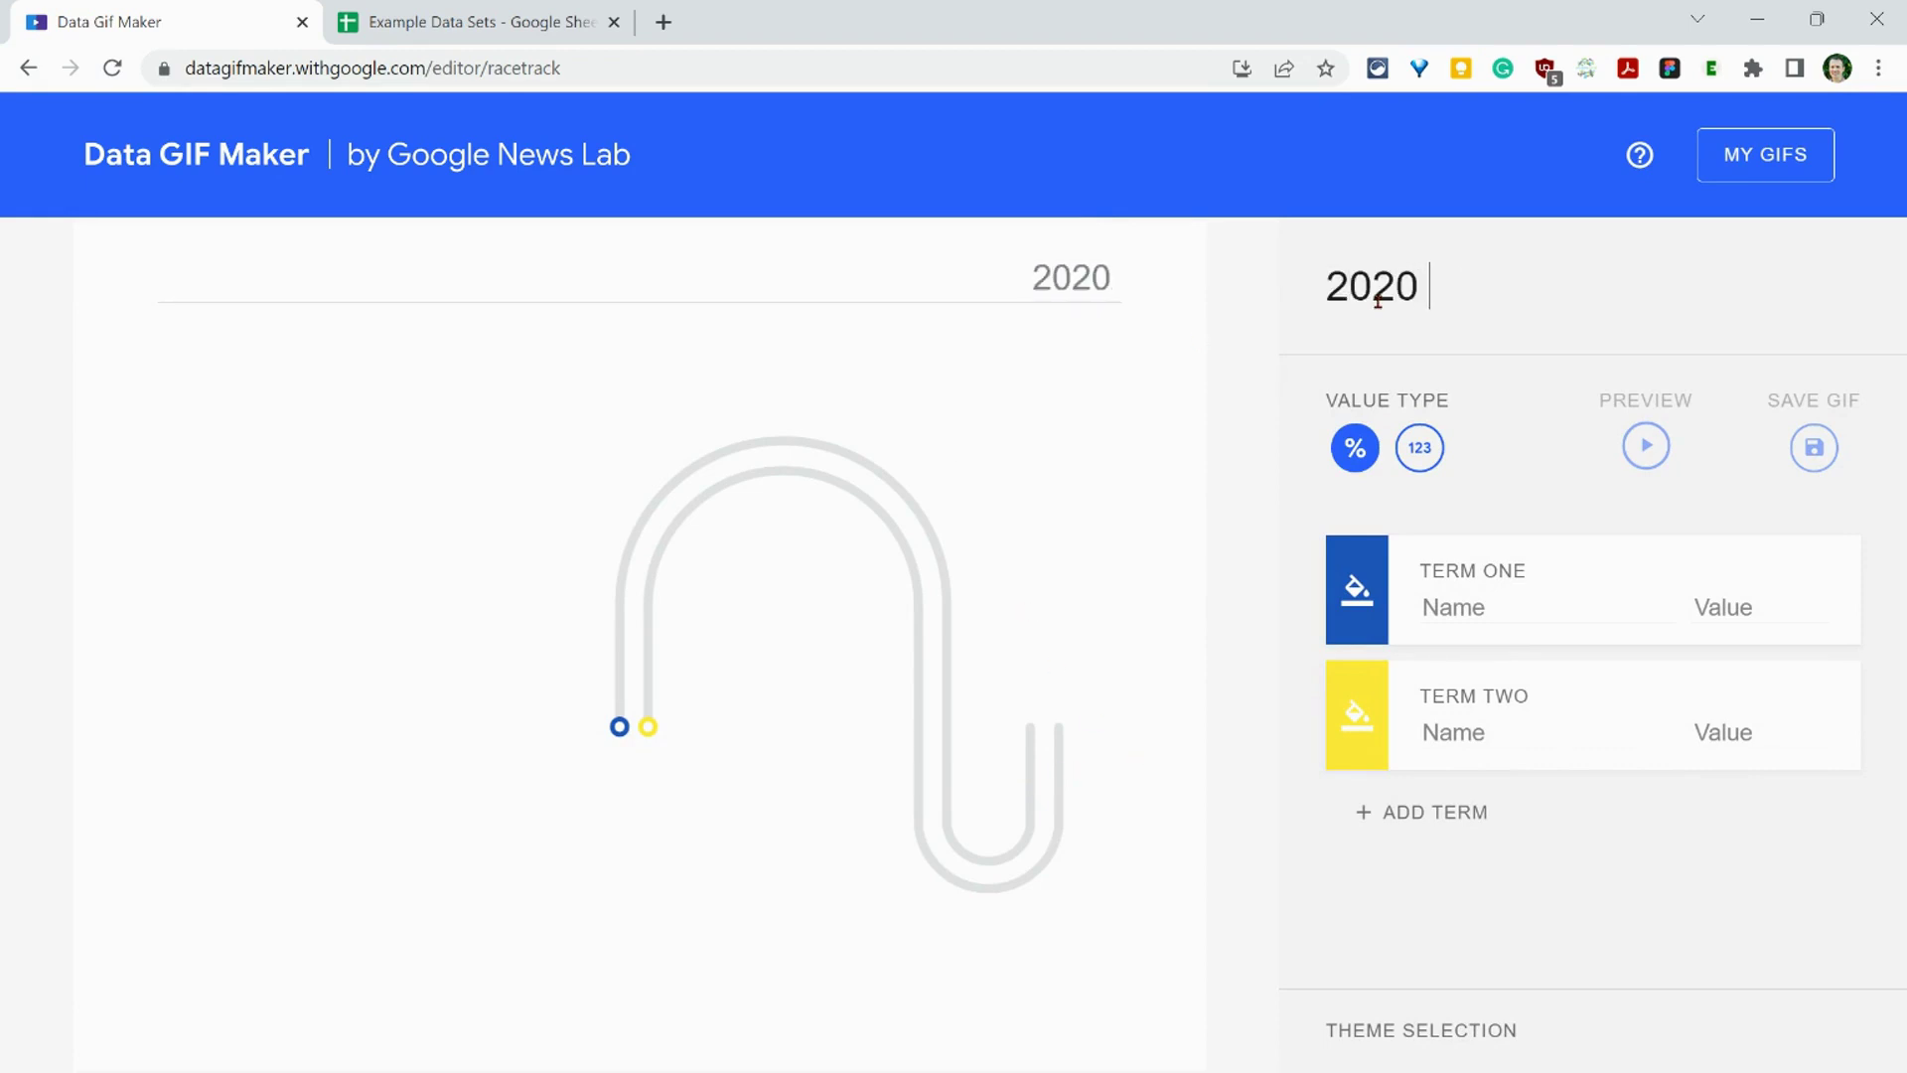
{"action": "type", "text": "US POTUS"}
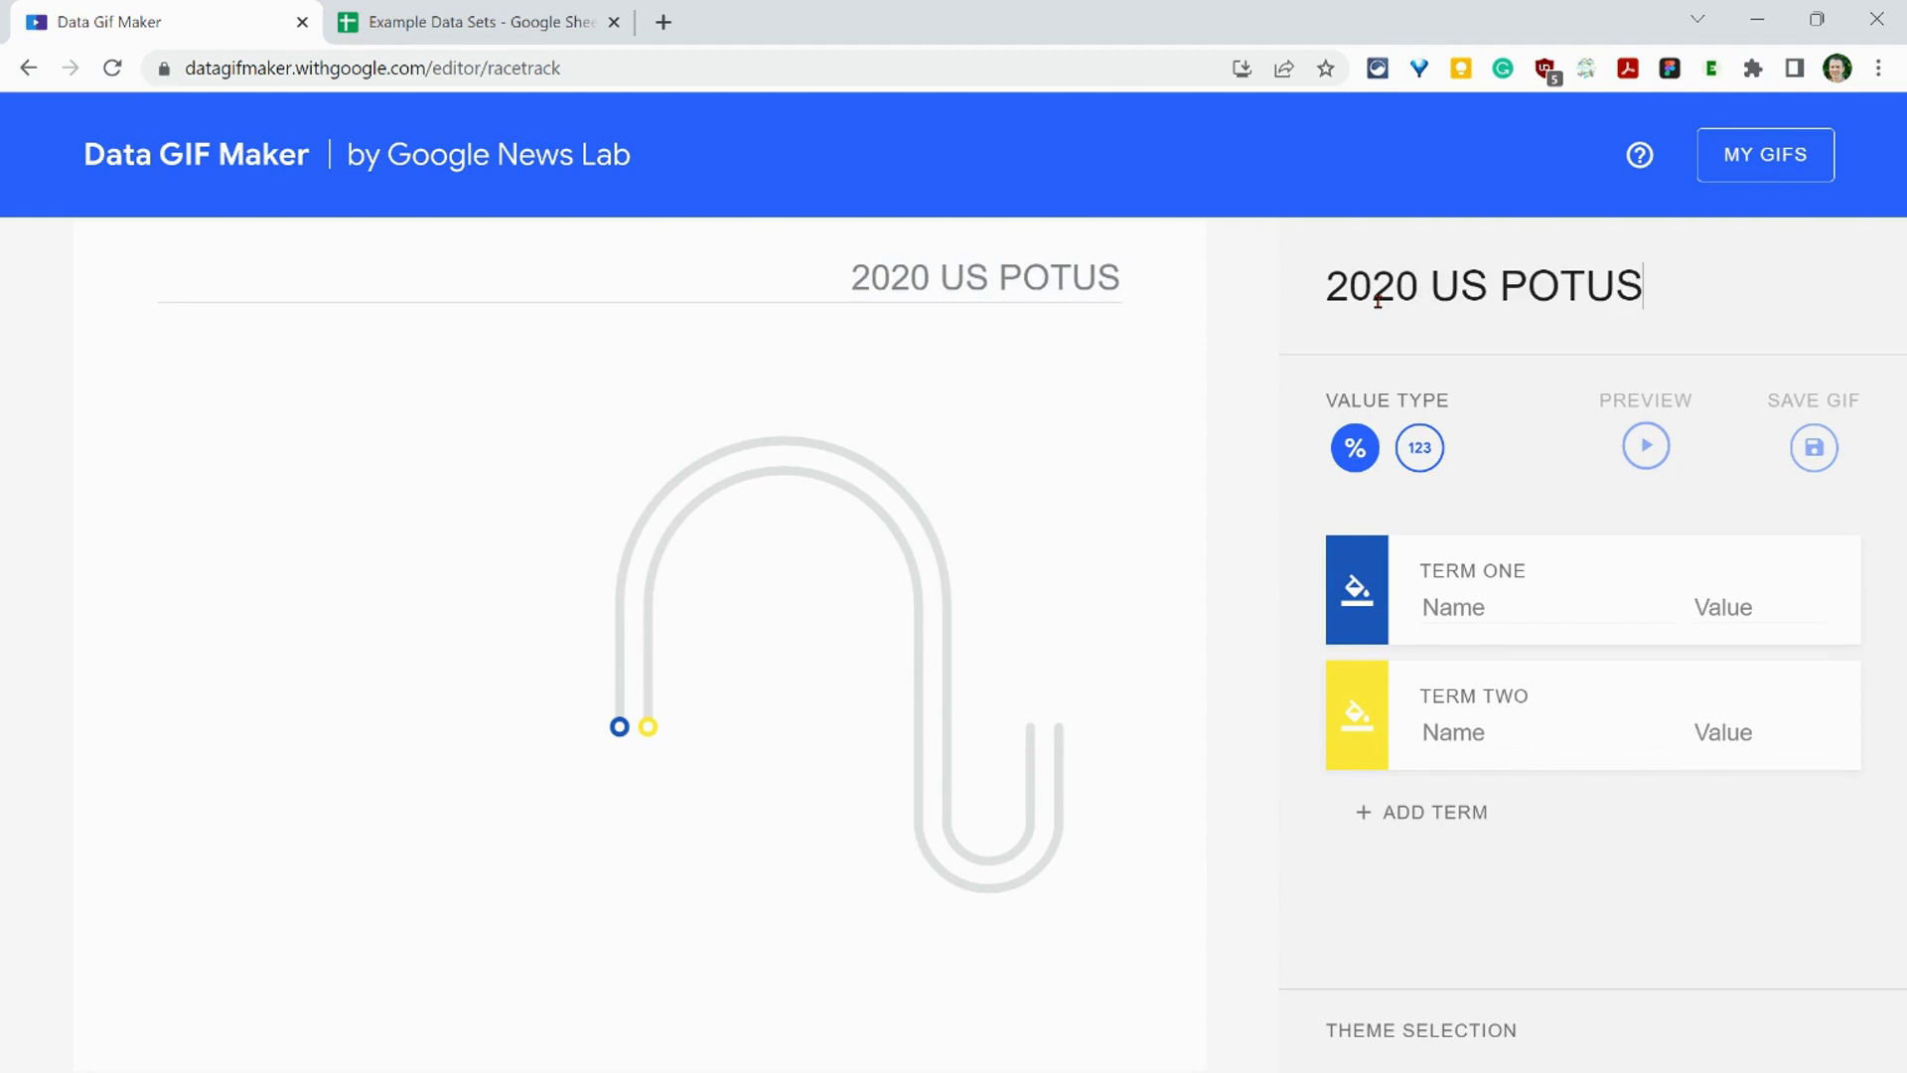
{"action": "left_click", "coordinate": [1419, 447]}
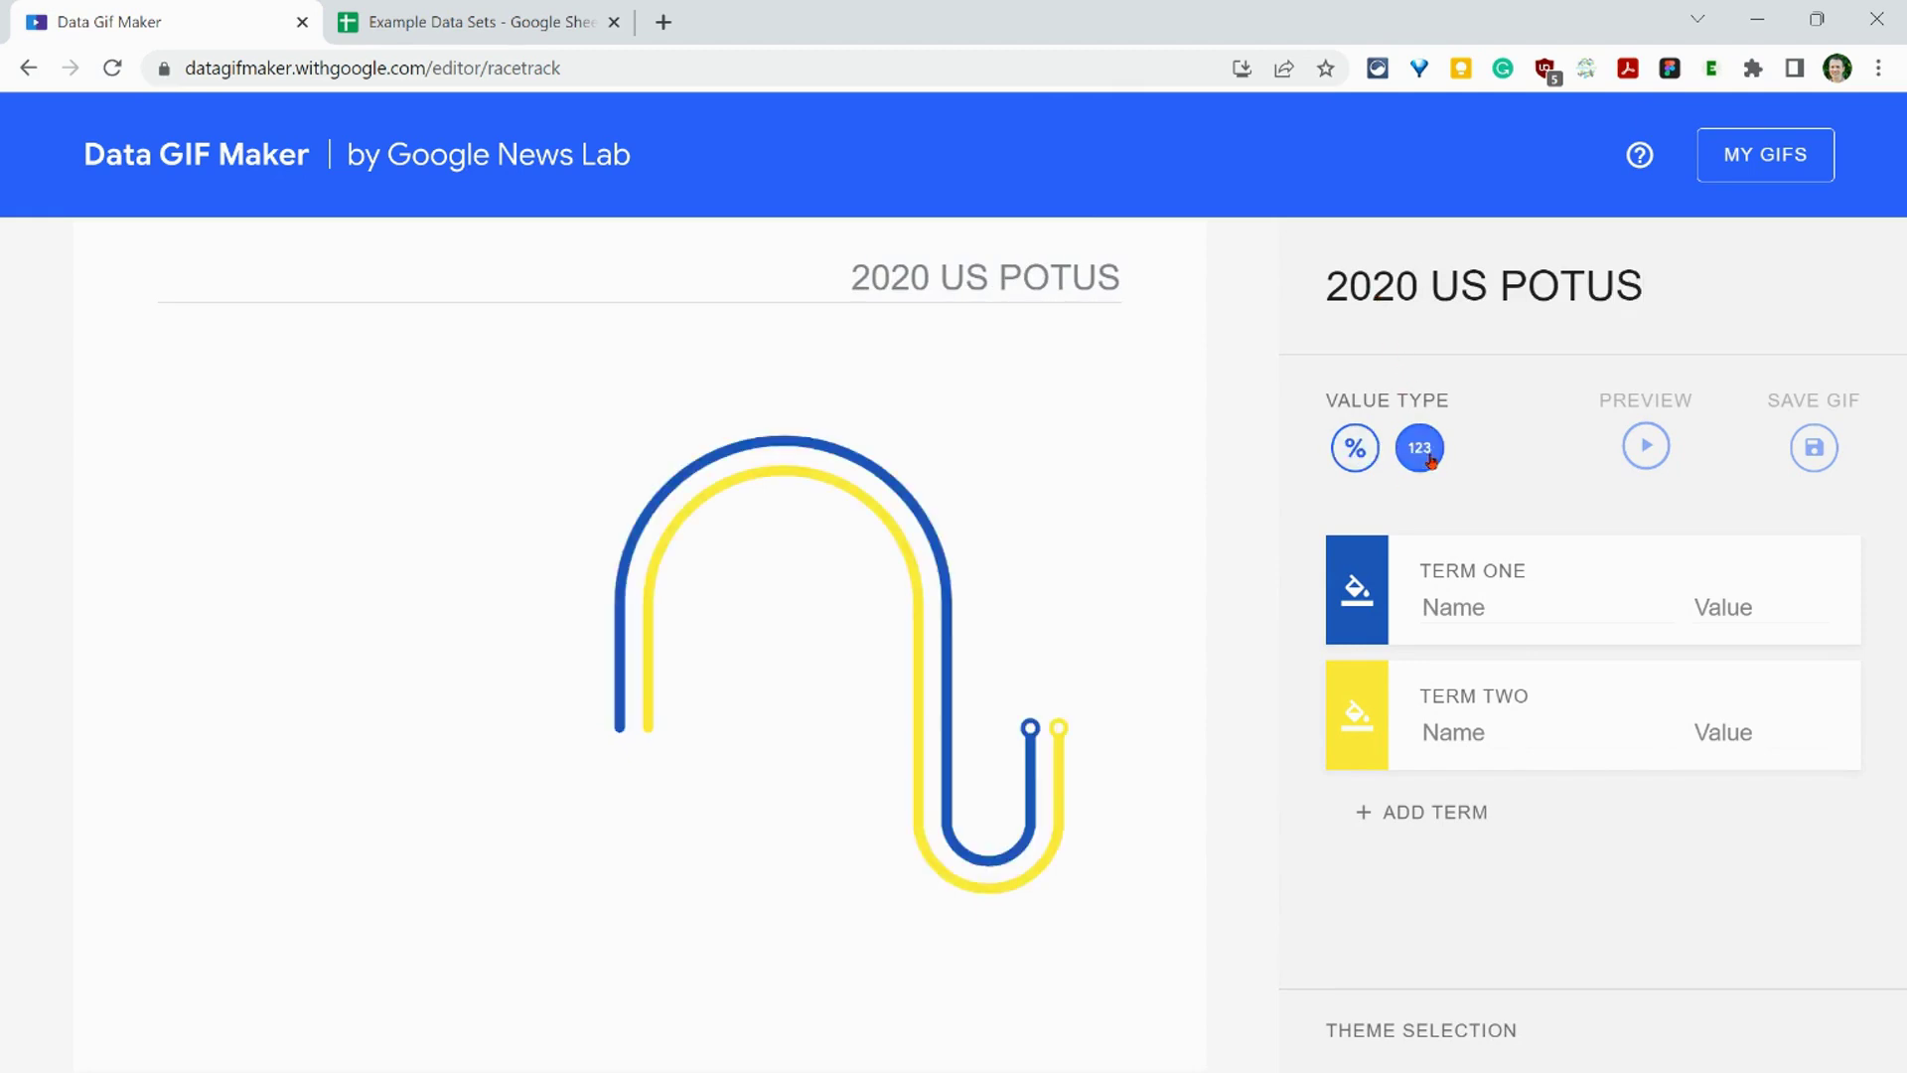
Name the first term Biden and the second term Trump, recolouring Trump pink
{"action": "left_click", "coordinate": [1449, 601]}
{"action": "type", "text": "Bidemn"}
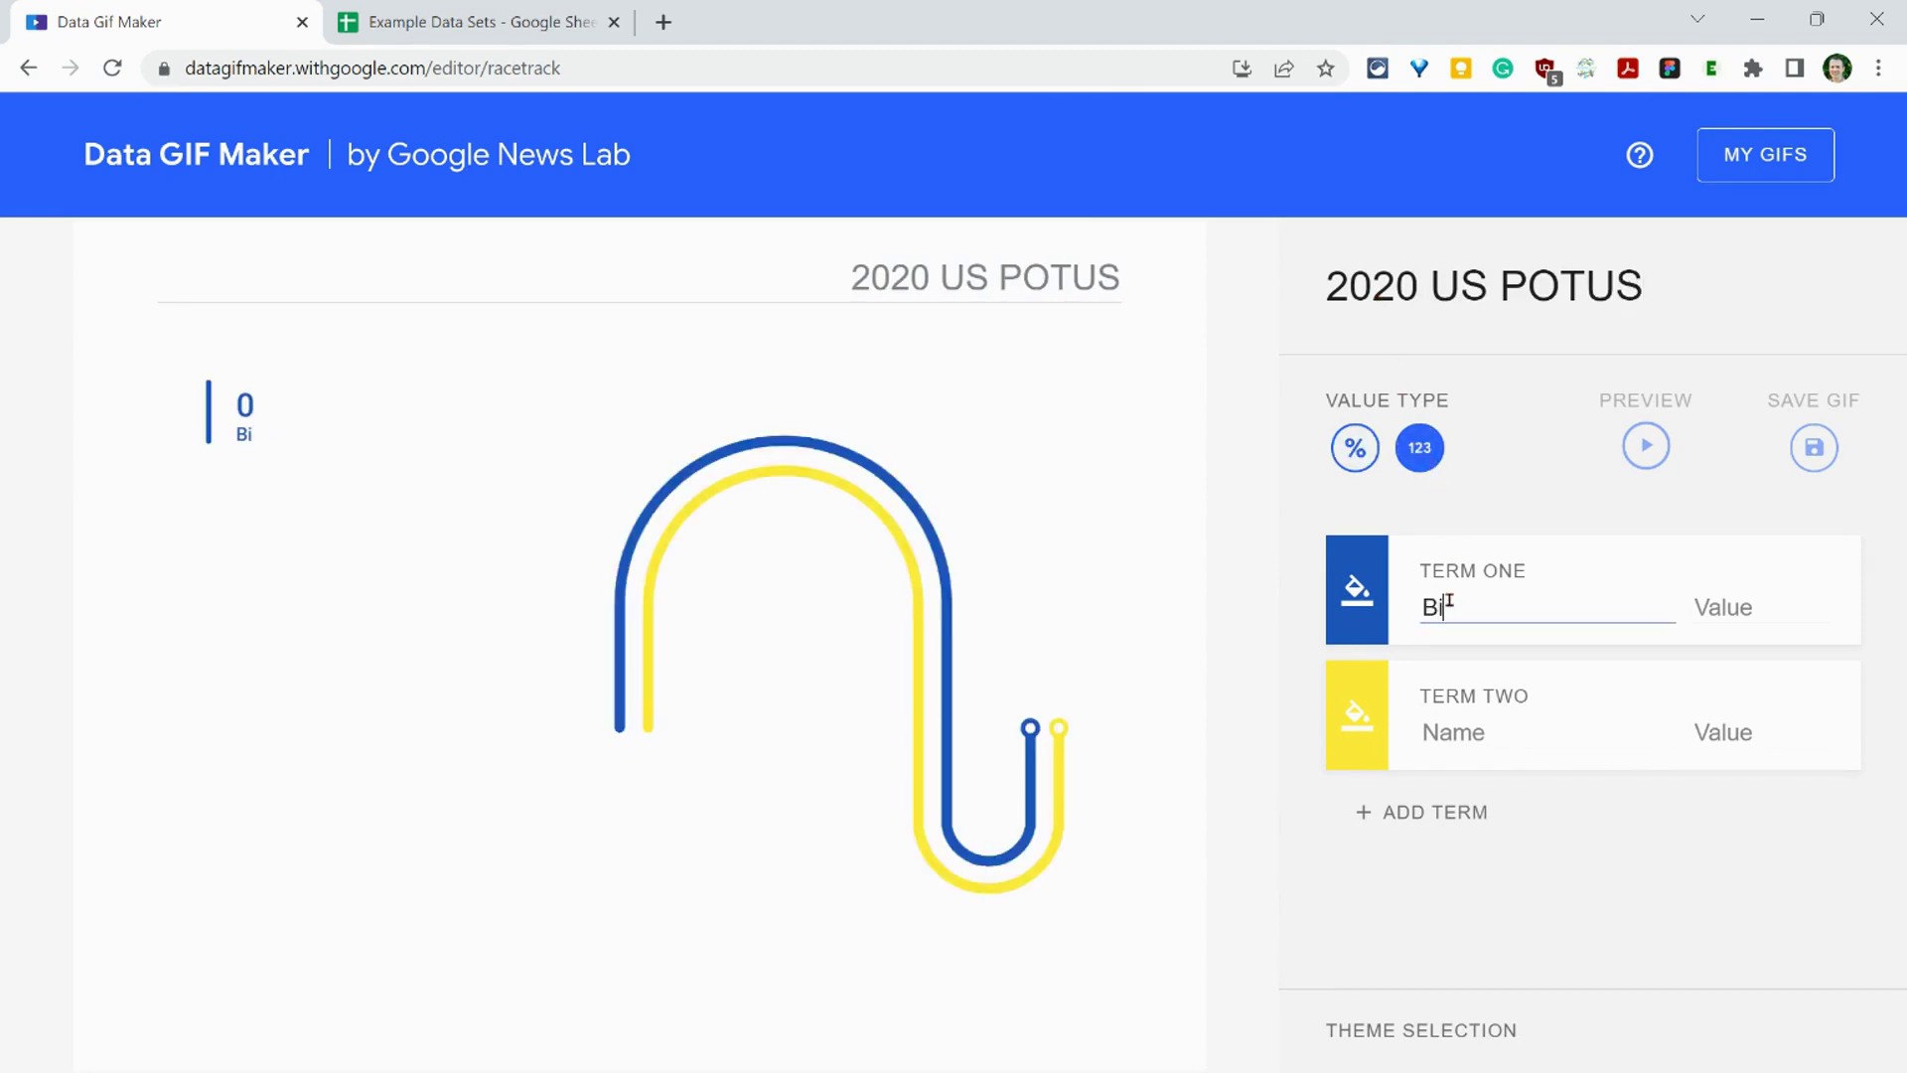
{"action": "key", "text": "BackSpace"}
{"action": "type", "text": "n"}
{"action": "left_click", "coordinate": [1361, 715]}
{"action": "left_click", "coordinate": [1624, 711]}
{"action": "left_click", "coordinate": [1462, 736]}
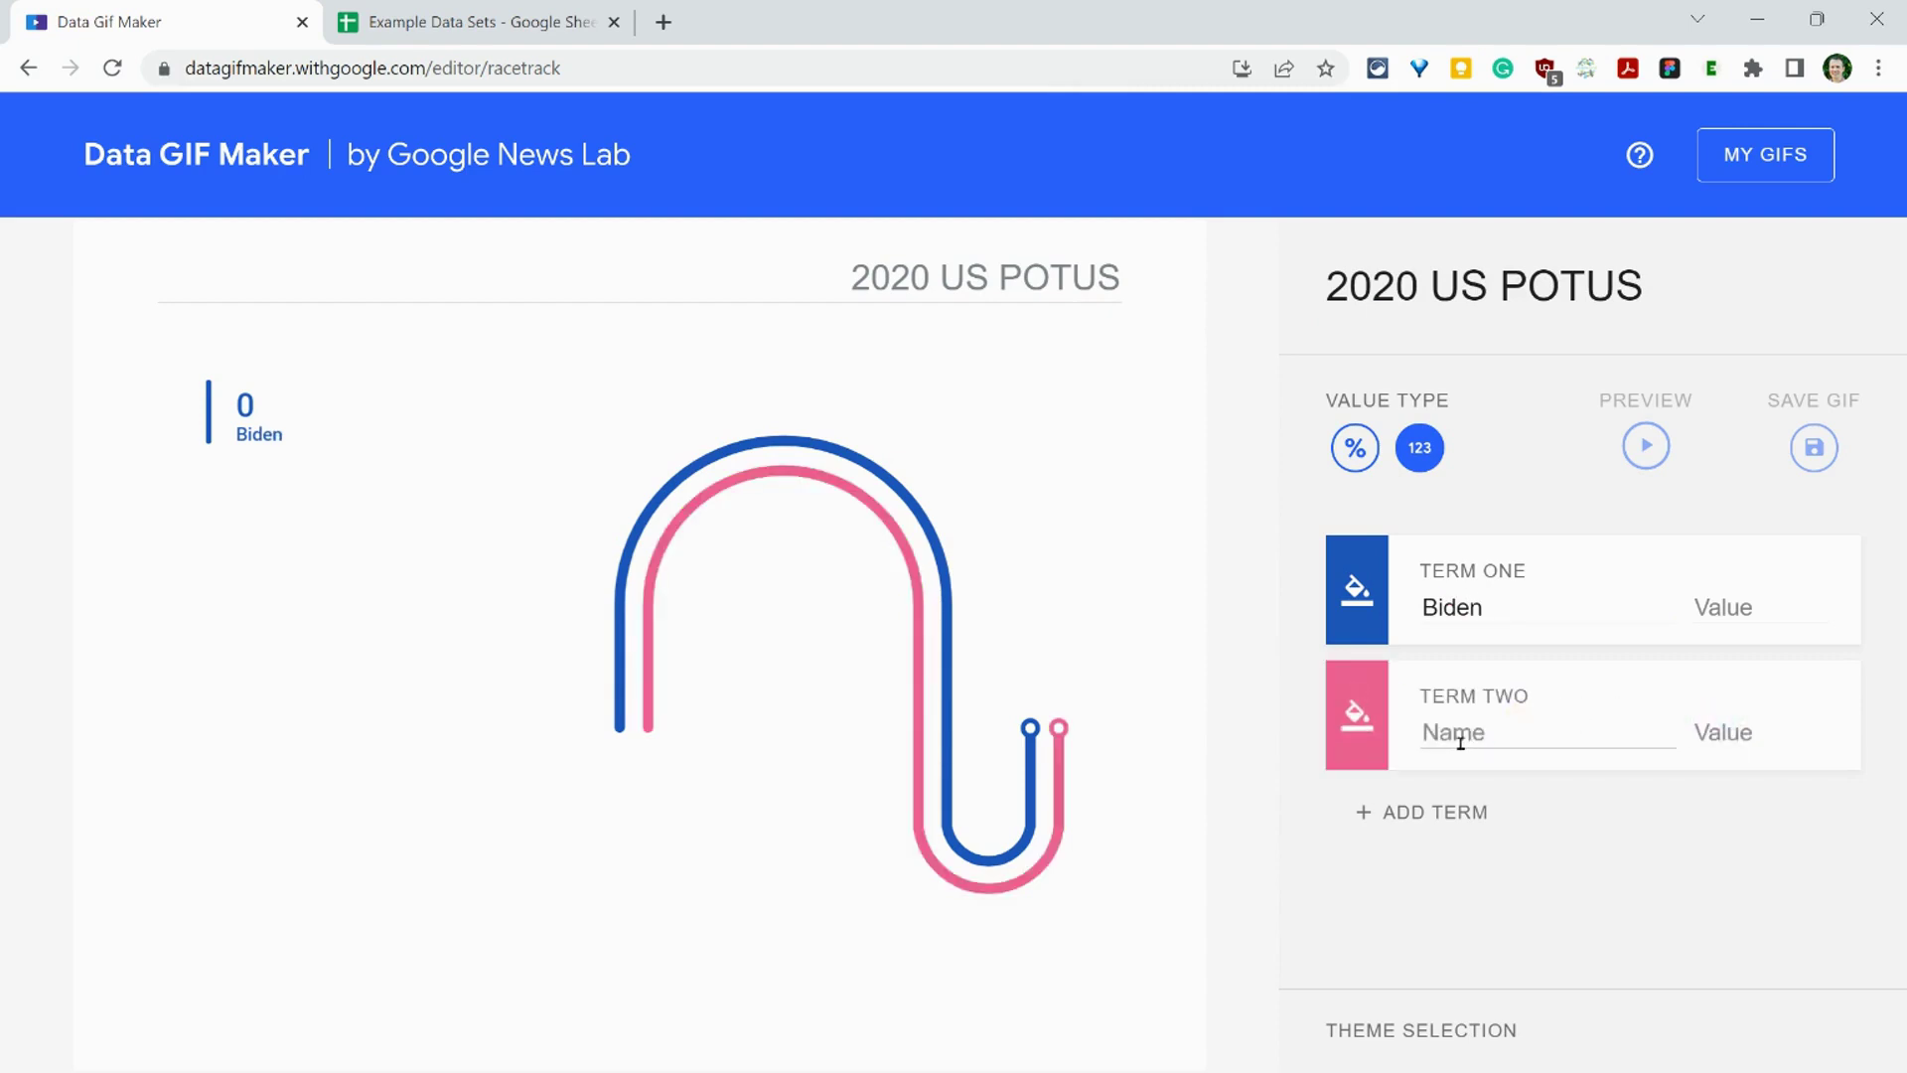
{"action": "type", "text": "Trump"}
Paste 74223975 as Trump's value
{"action": "left_click", "coordinate": [1720, 732]}
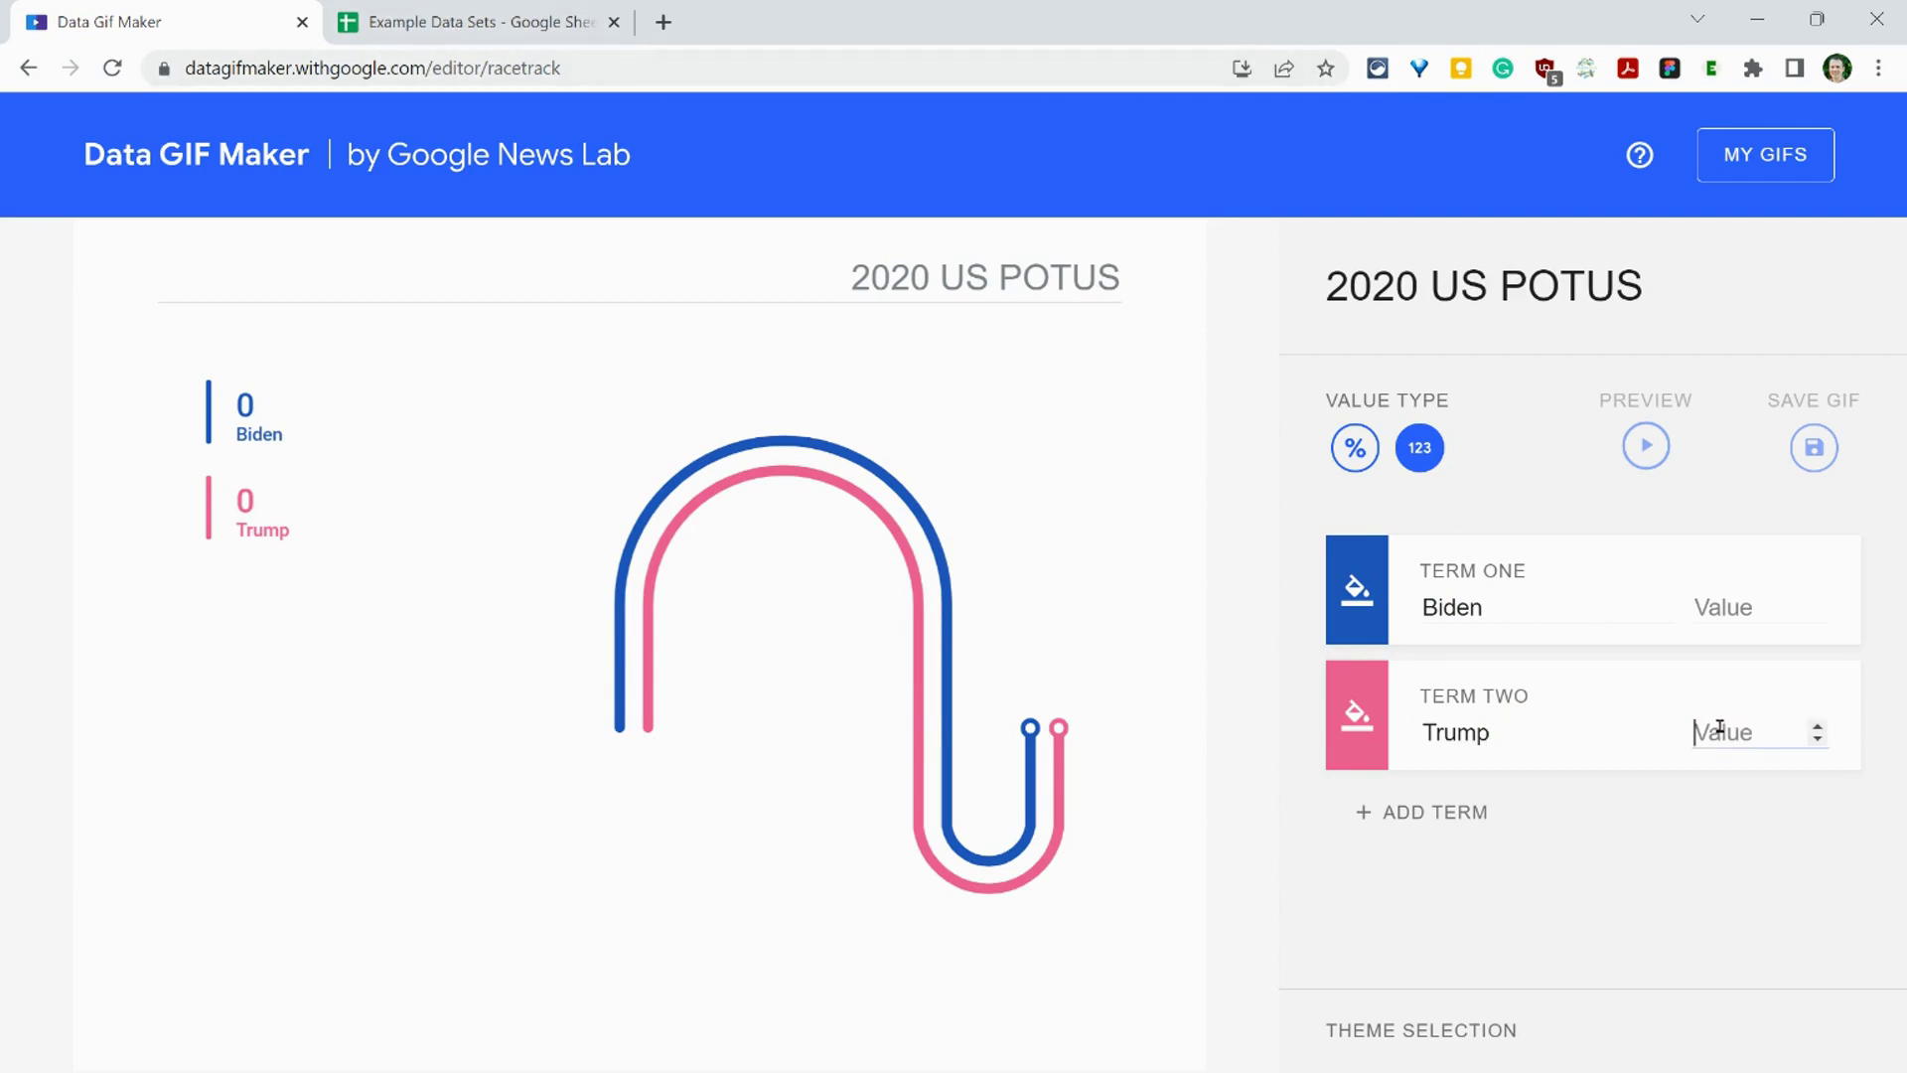
{"action": "right_click", "coordinate": [1721, 732]}
{"action": "left_click", "coordinate": [1561, 449]}
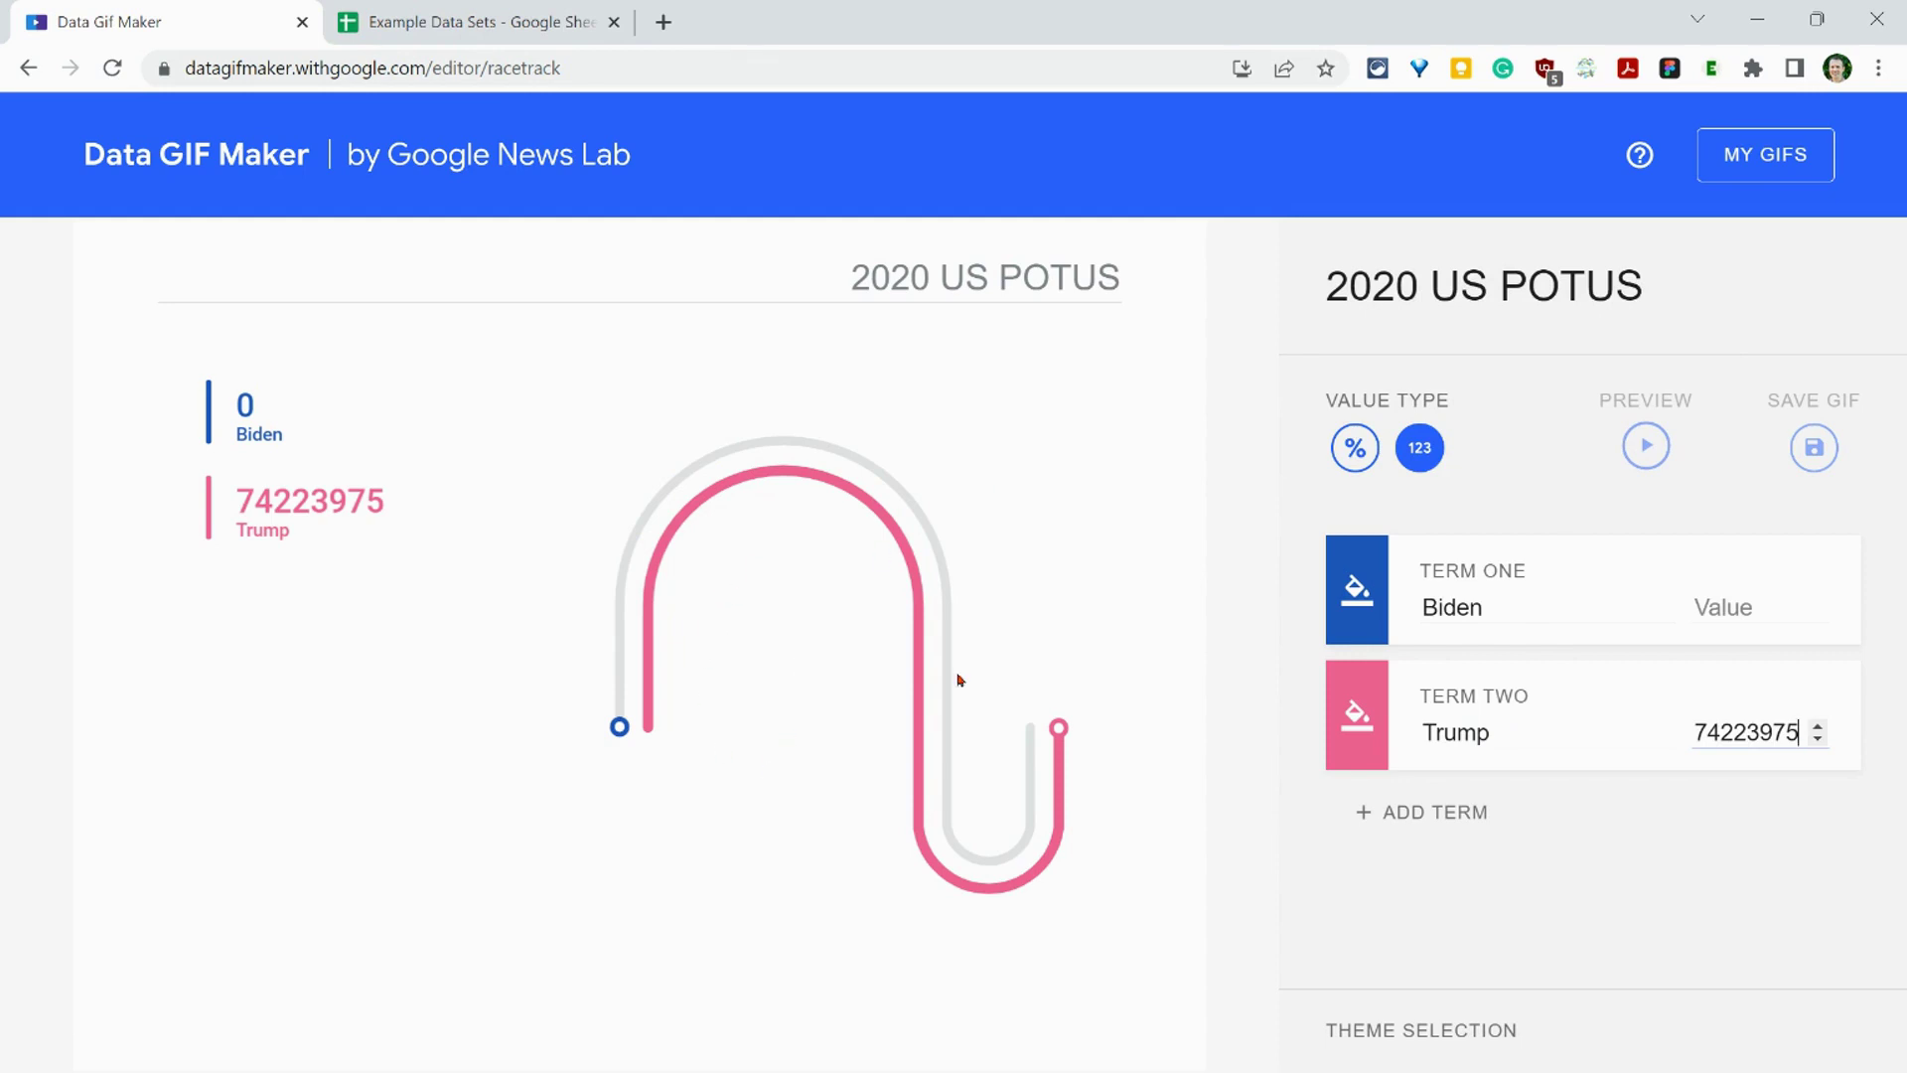
Copy Biden's vote count from cell B2 in the spreadsheet
{"action": "left_click", "coordinate": [438, 22]}
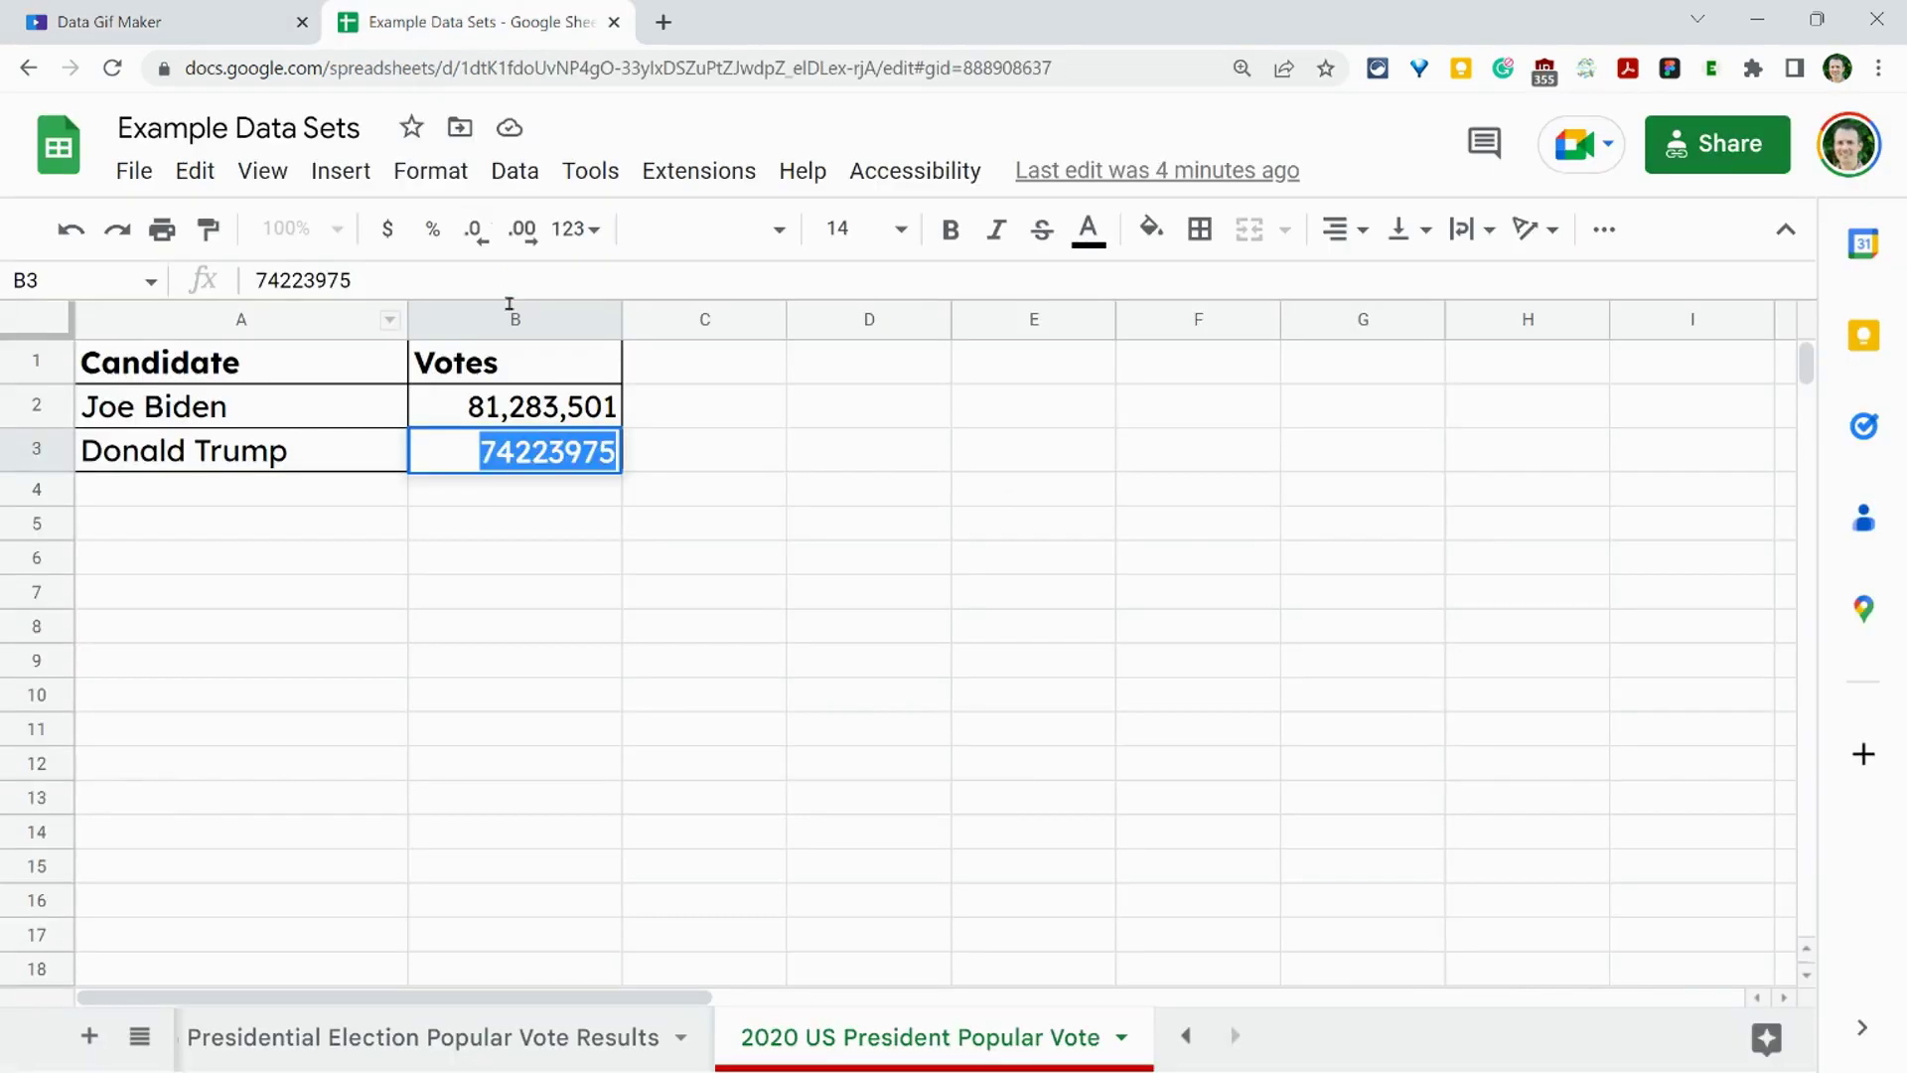
{"action": "left_click", "coordinate": [509, 407]}
{"action": "double_click", "coordinate": [510, 407]}
{"action": "right_click", "coordinate": [509, 410]}
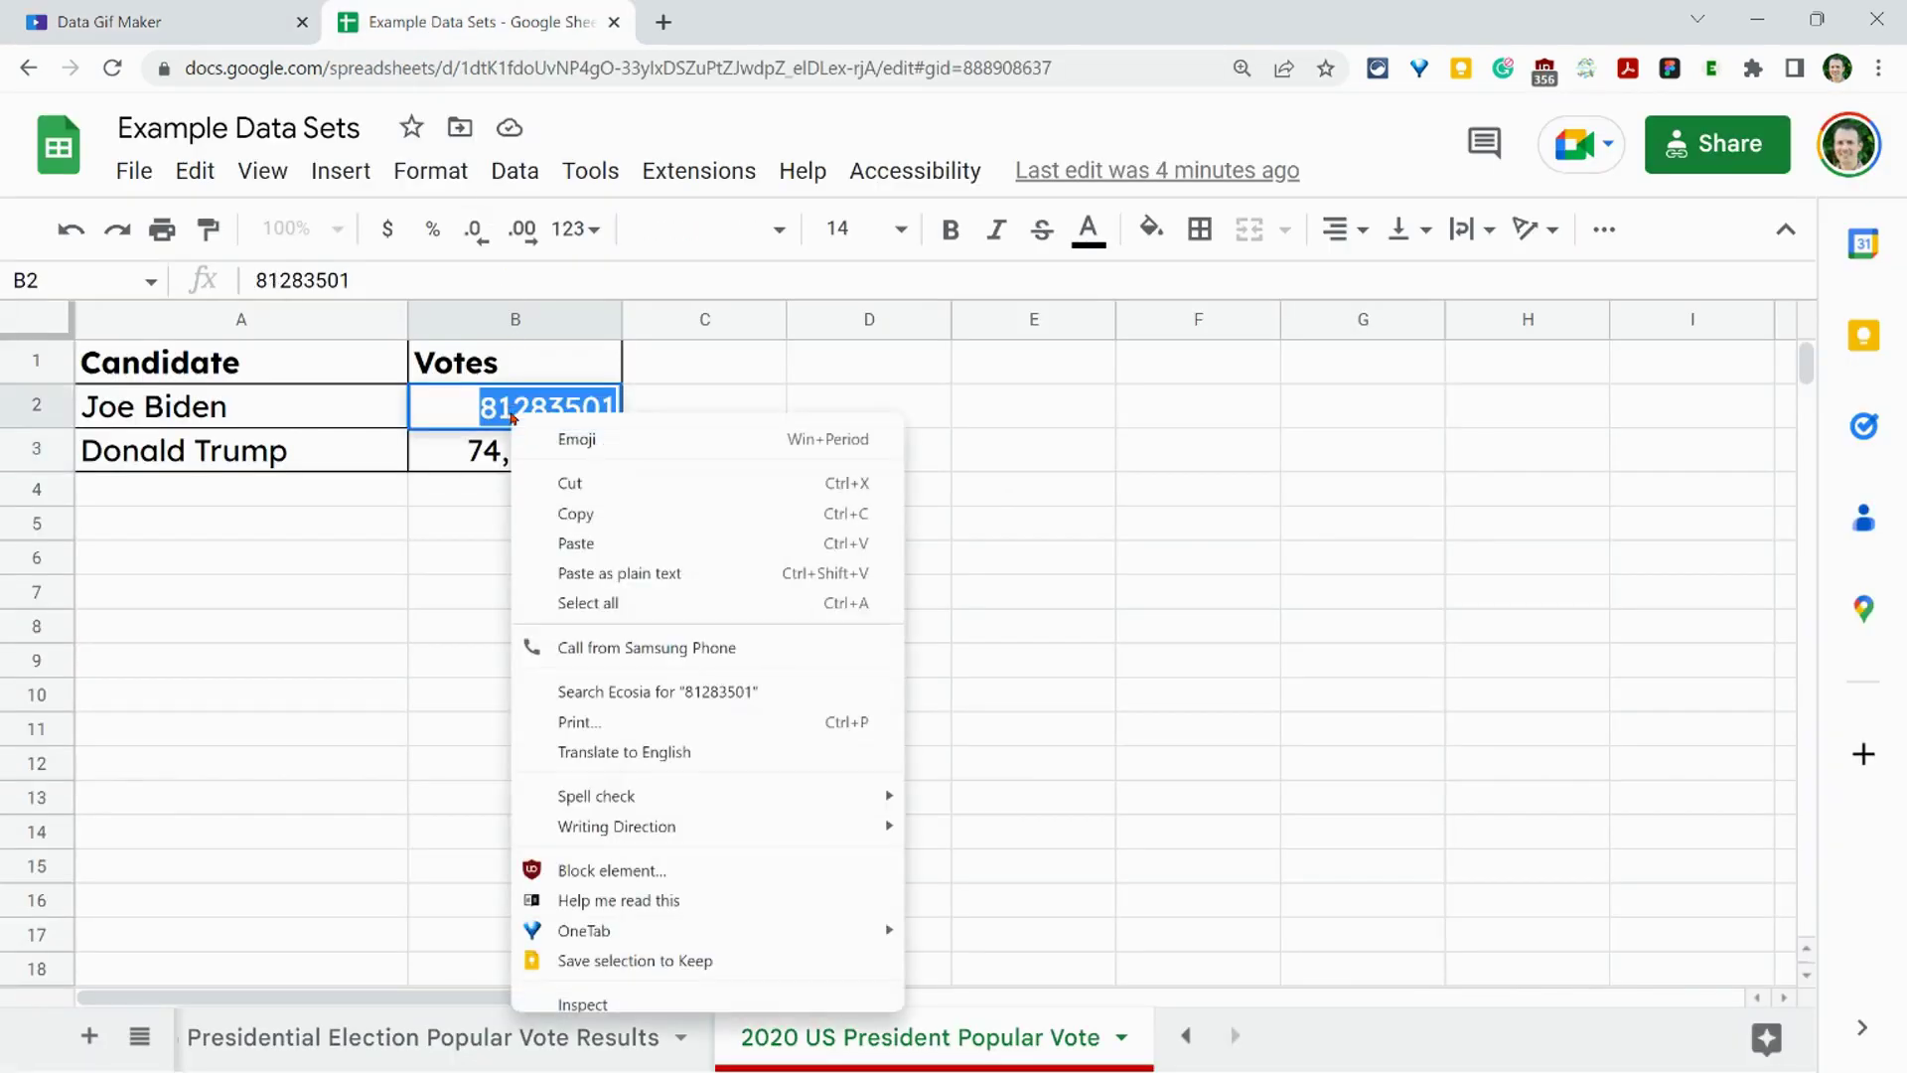
{"action": "left_click", "coordinate": [583, 510]}
{"action": "left_click", "coordinate": [169, 22]}
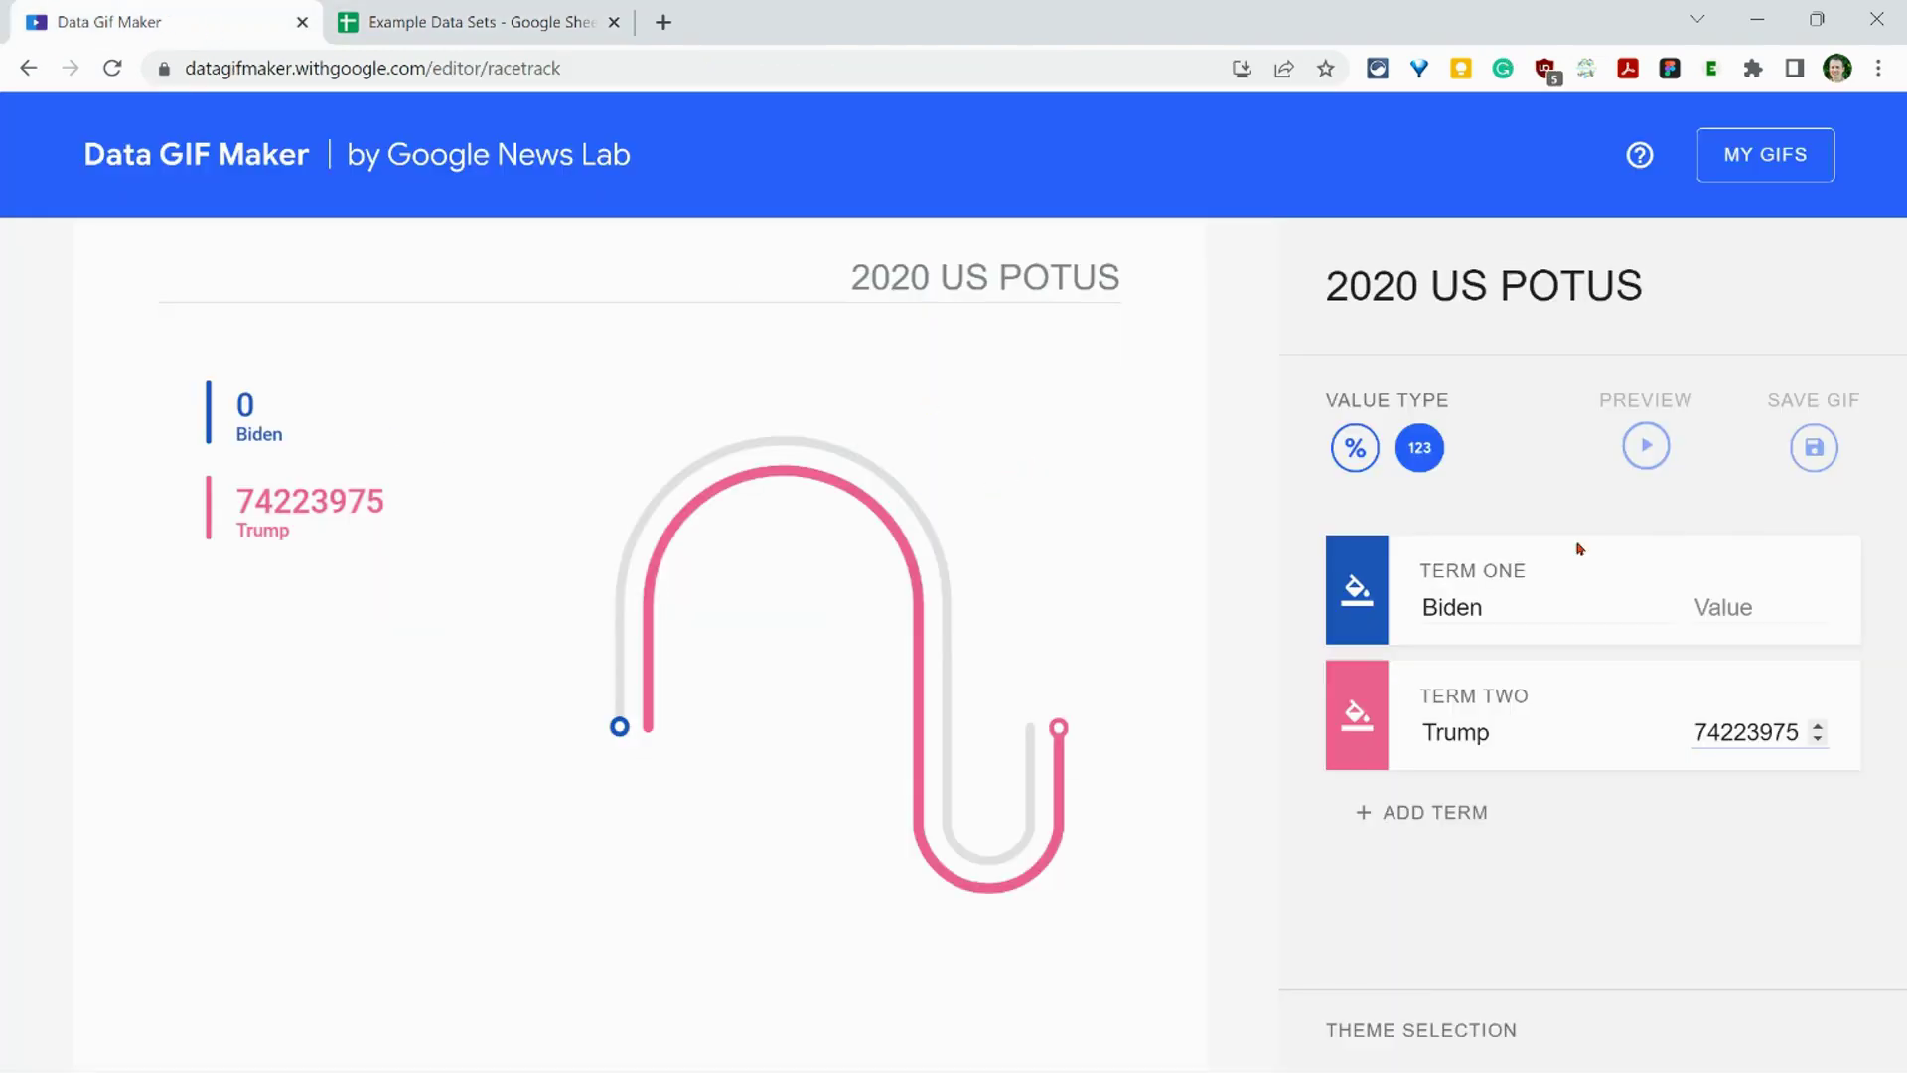
Paste 81283501 as Biden's value and play the racetrack preview
{"action": "left_click", "coordinate": [1760, 610]}
{"action": "right_click", "coordinate": [1760, 609]}
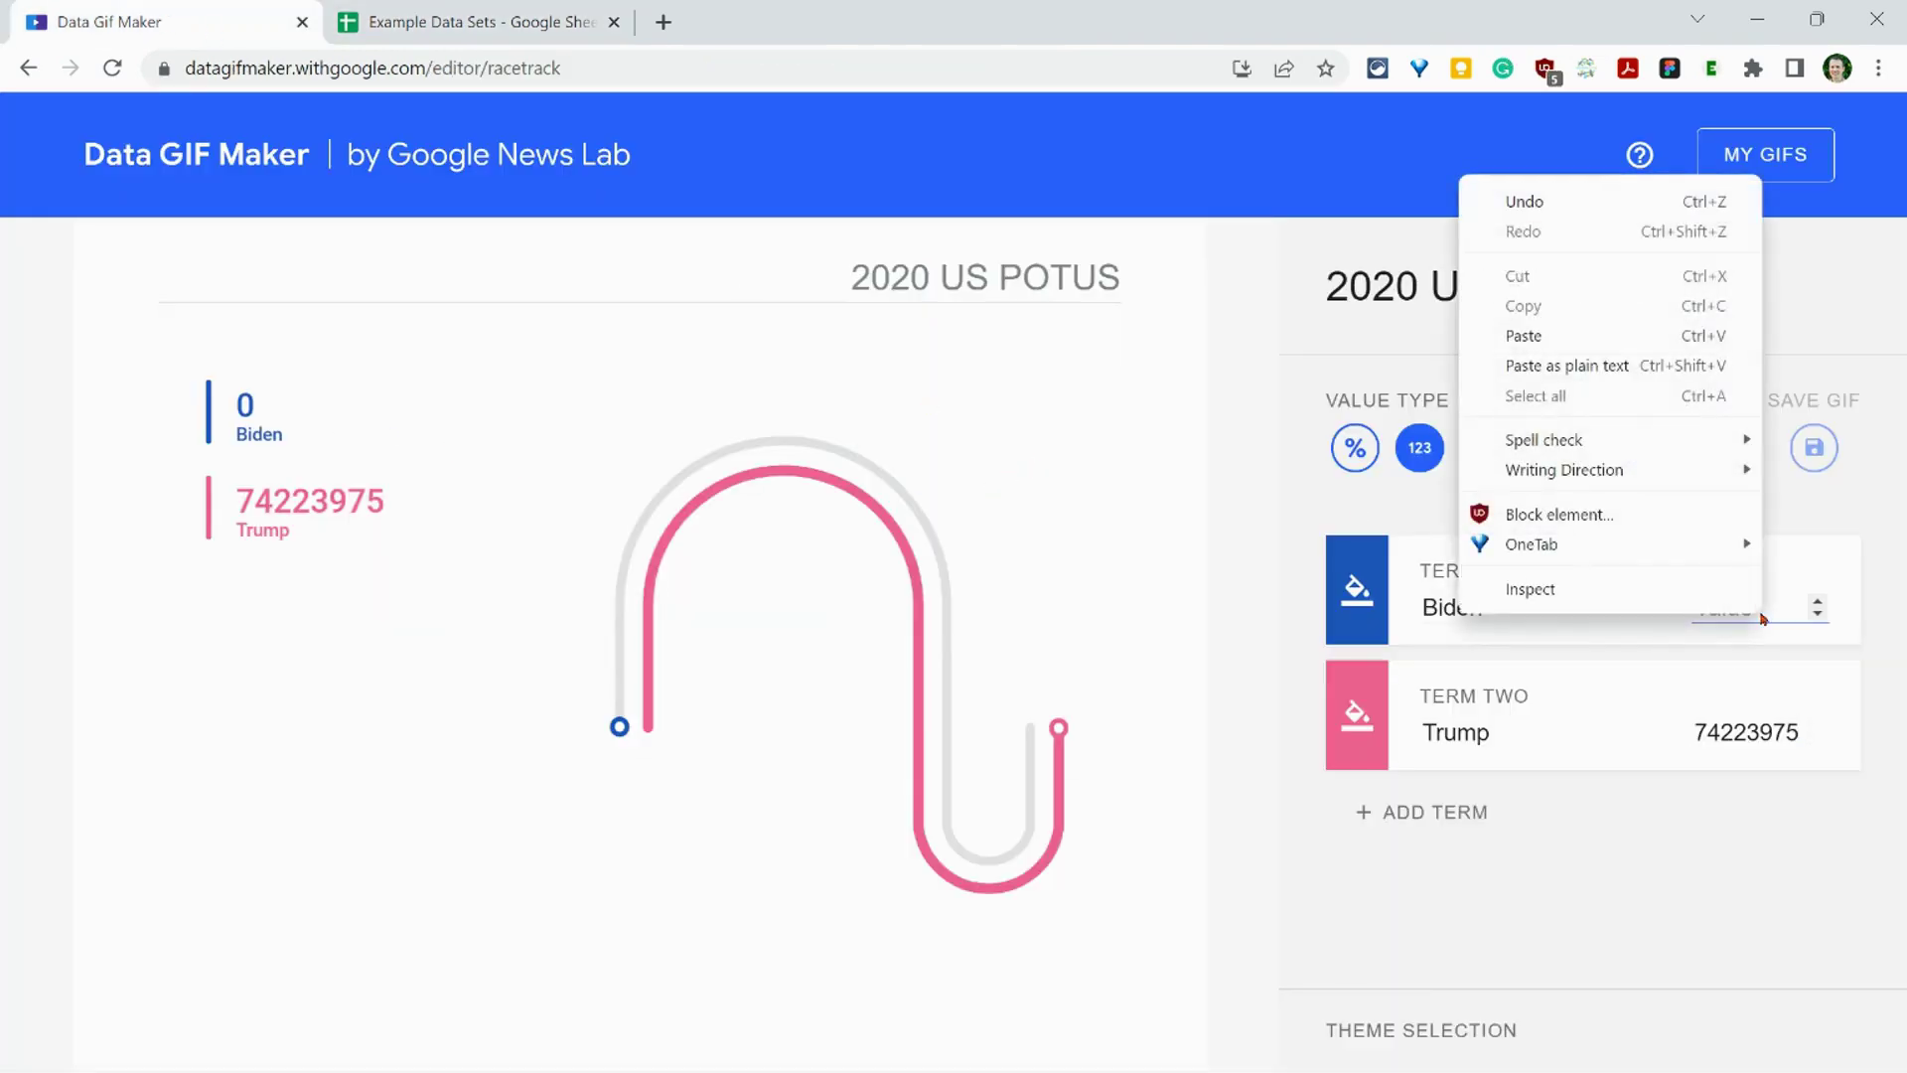
{"action": "left_click", "coordinate": [1566, 336]}
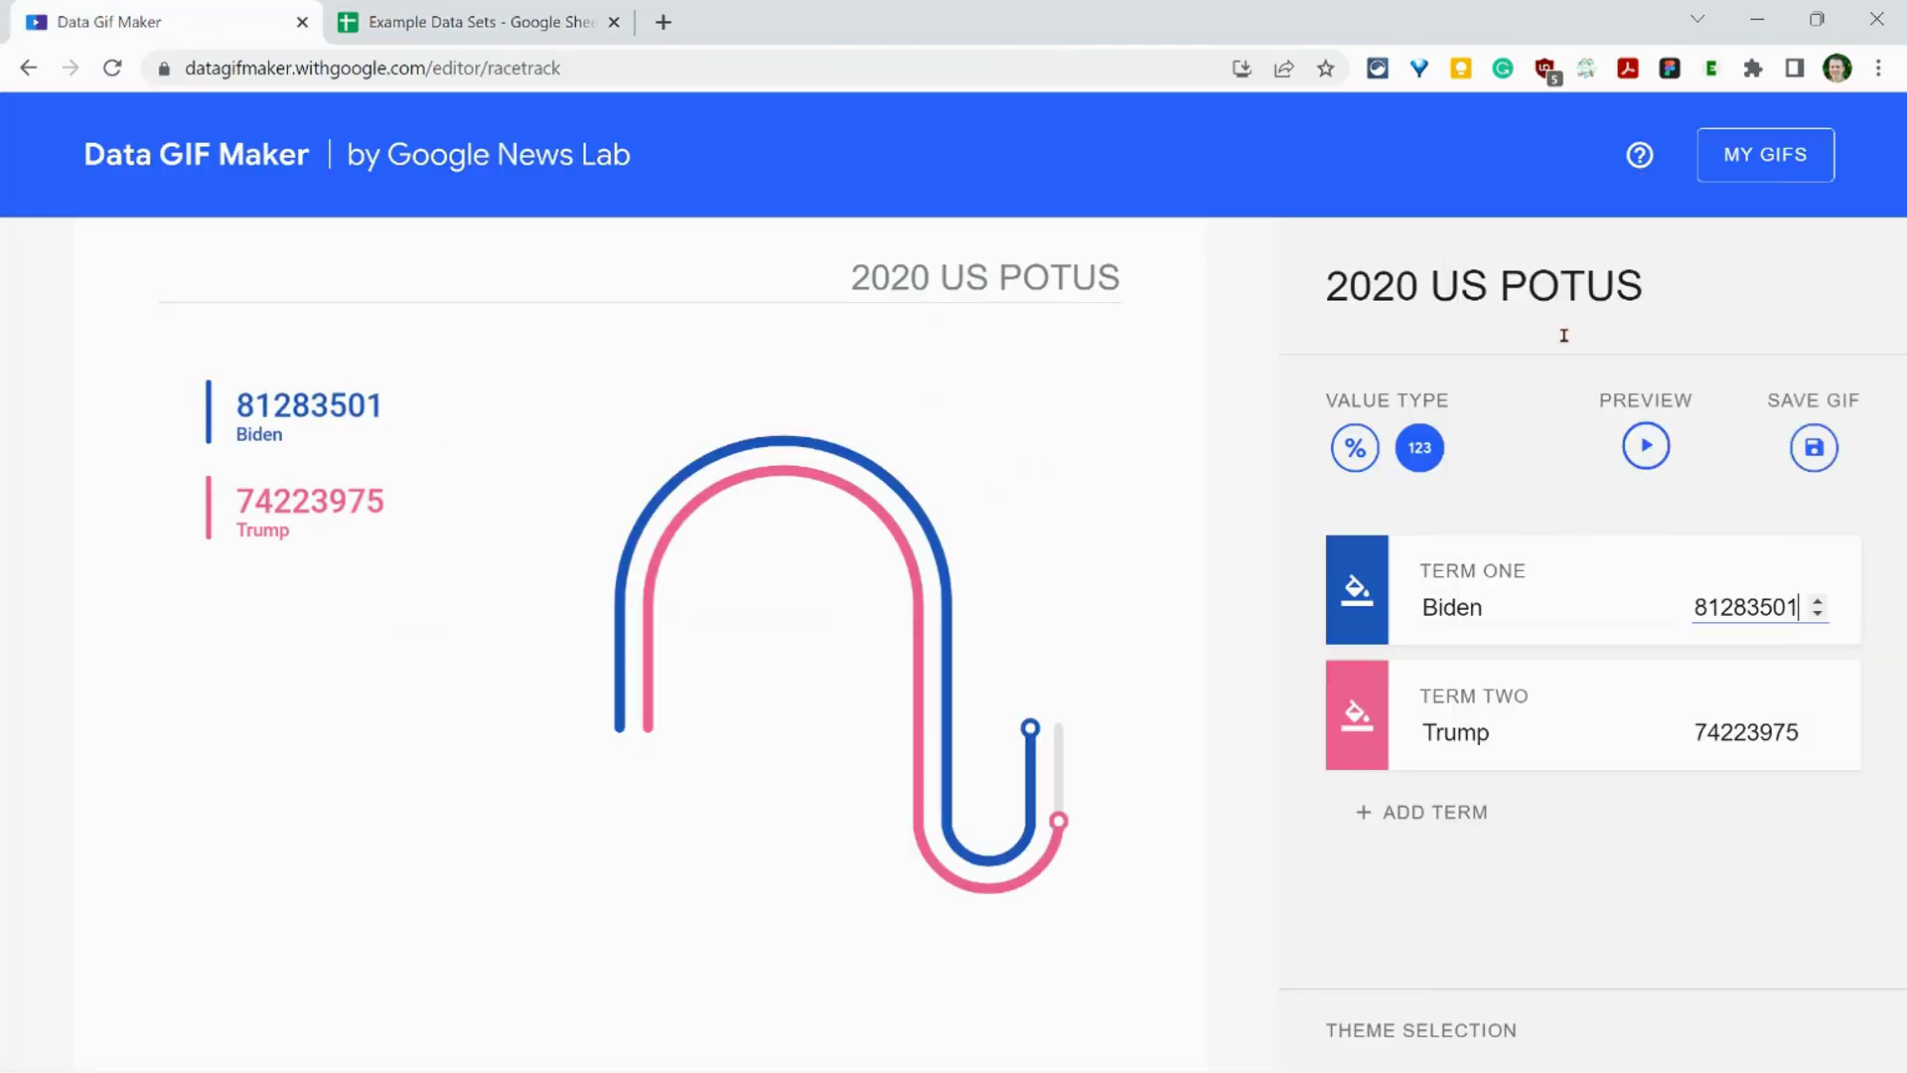
{"action": "left_click", "coordinate": [1620, 454]}
Start a new Rectangles GIF with a yellow first term and a grey second term
{"action": "left_click", "coordinate": [31, 69]}
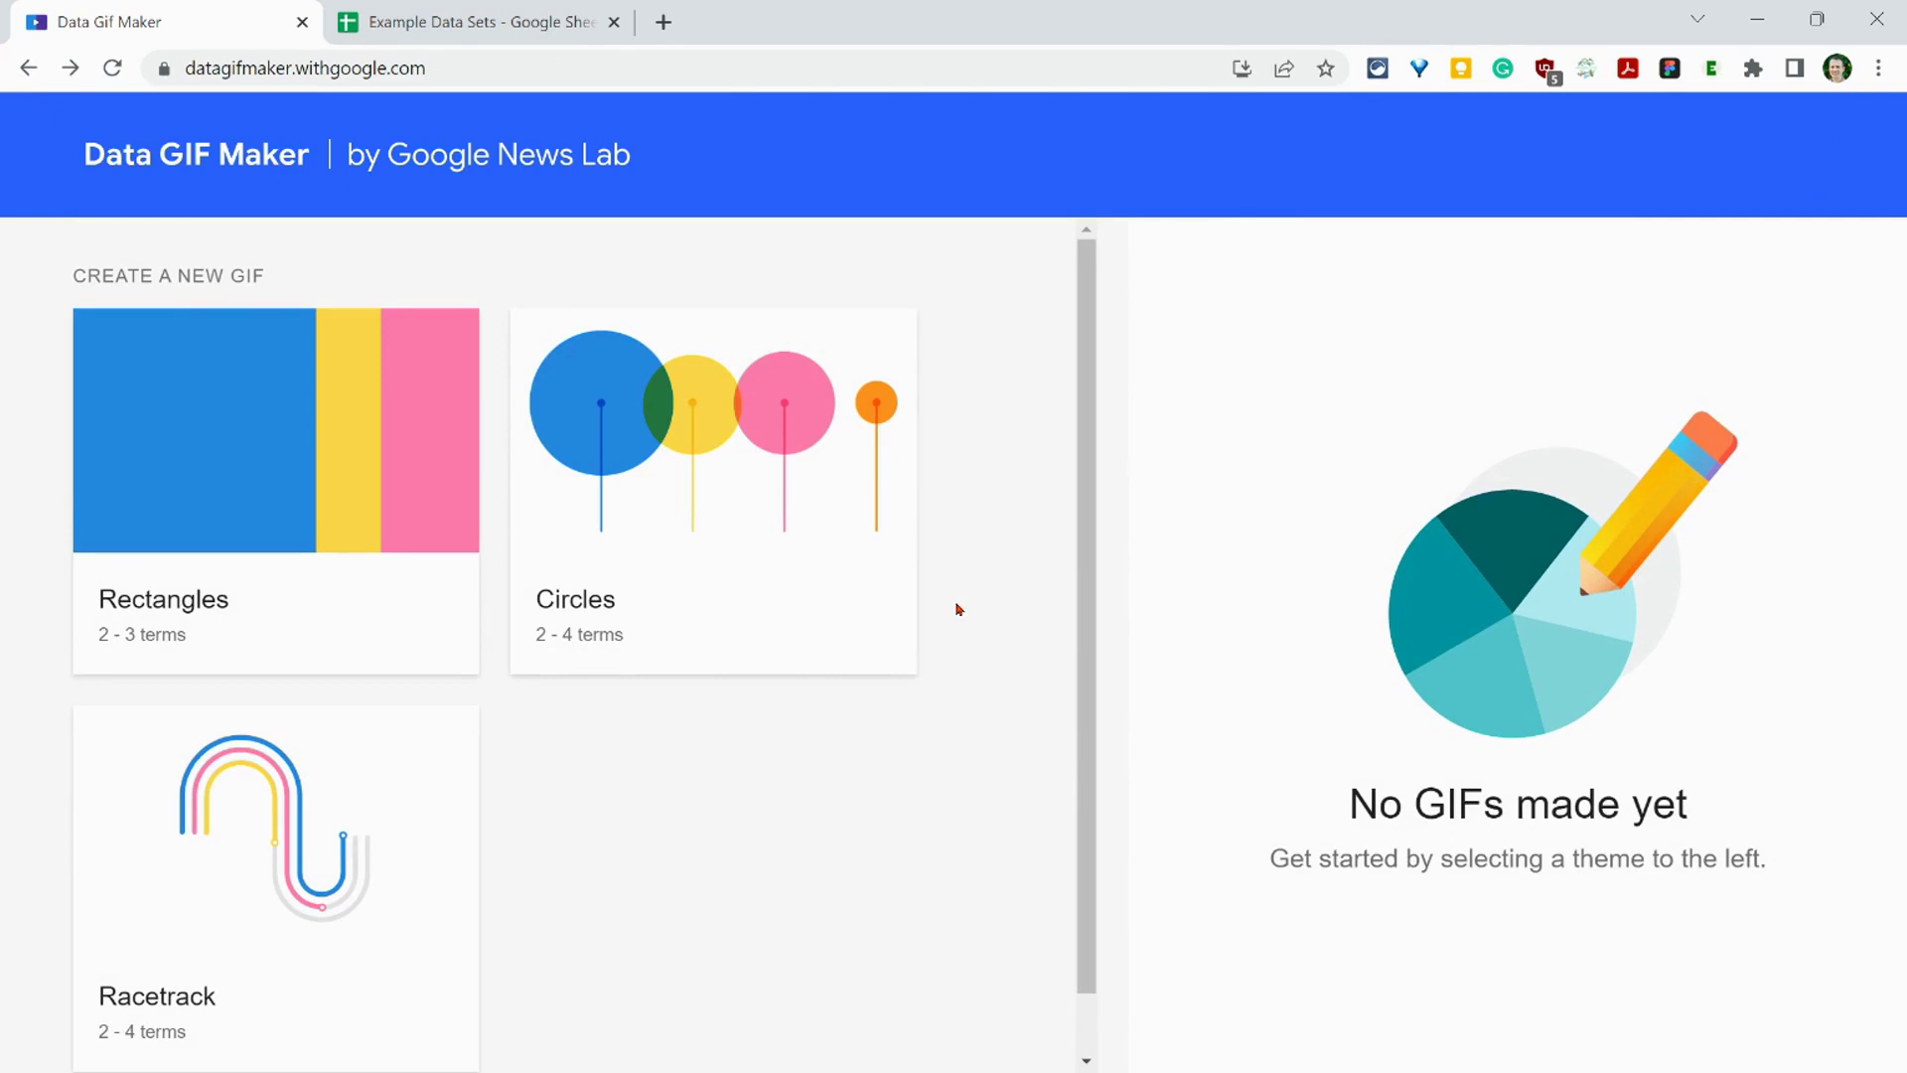
{"action": "left_click", "coordinate": [207, 464]}
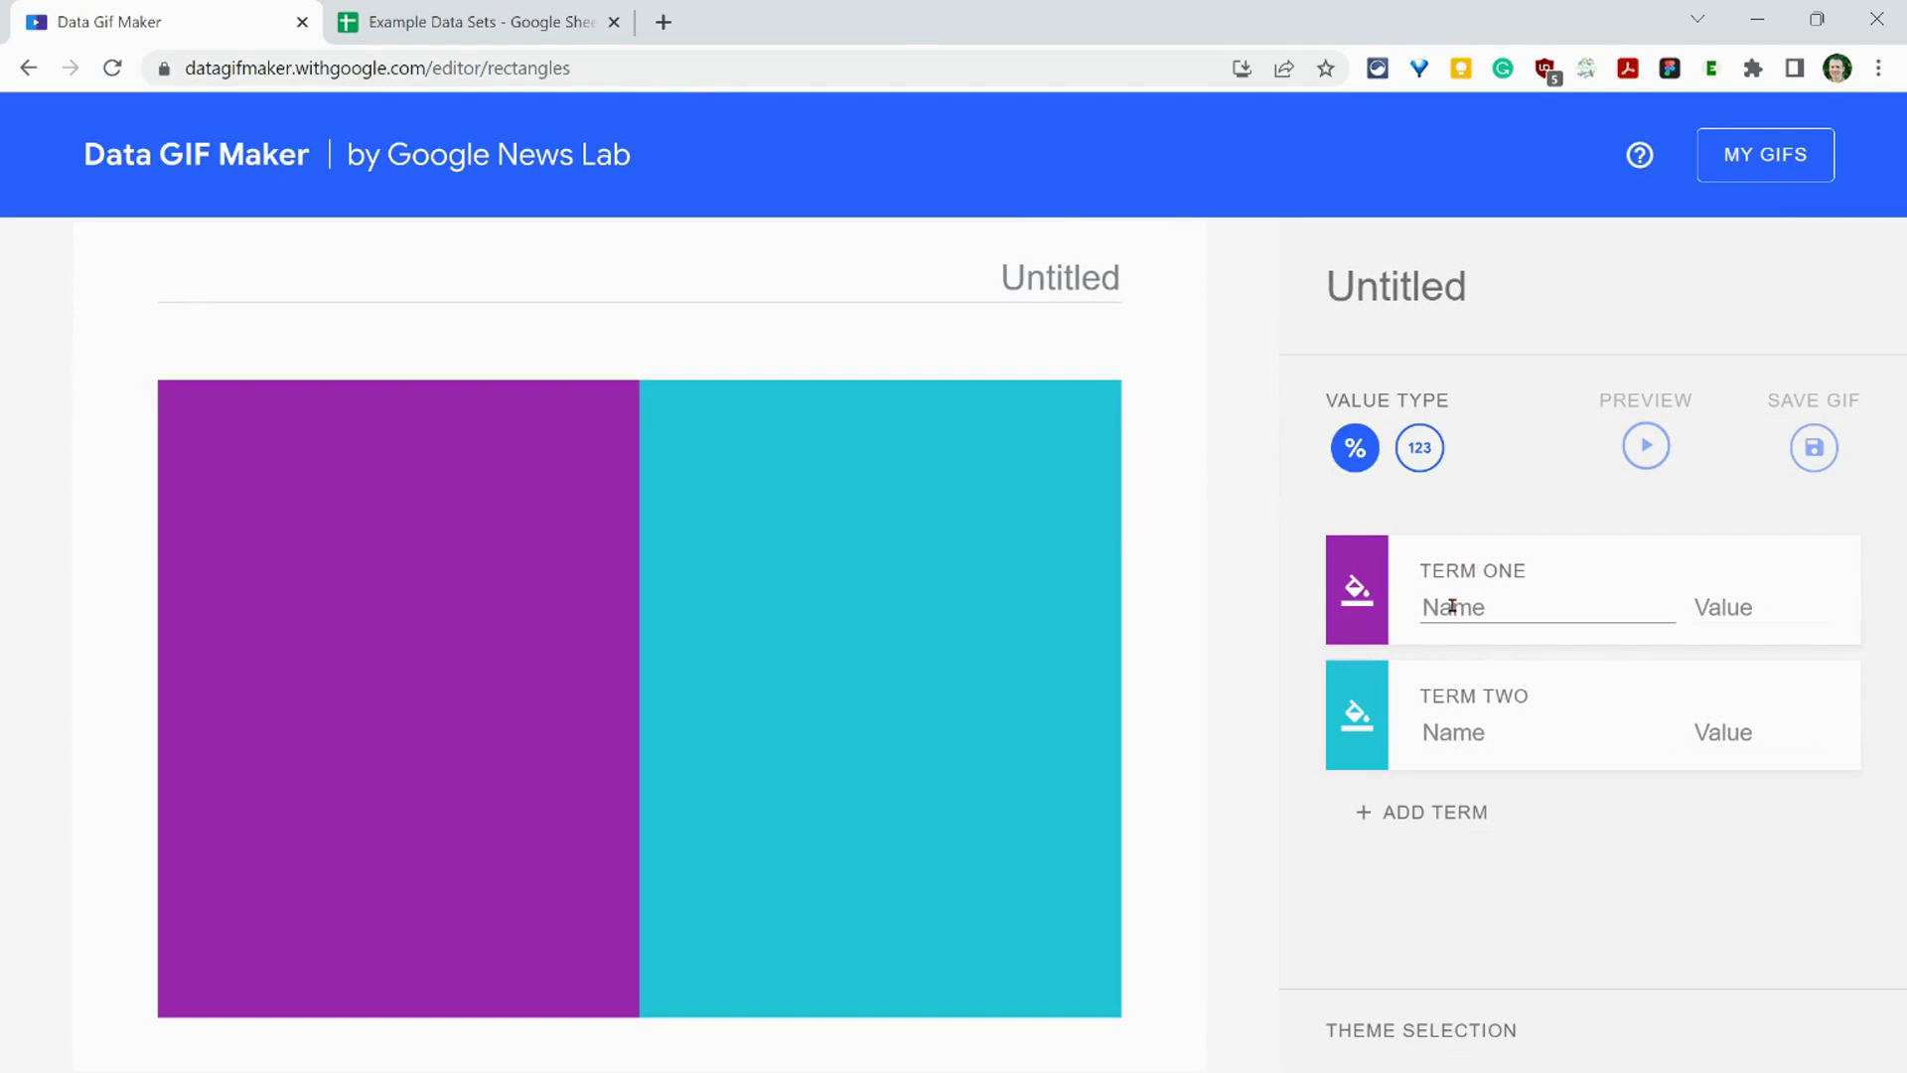
{"action": "left_click", "coordinate": [1357, 588]}
{"action": "left_click", "coordinate": [1518, 586]}
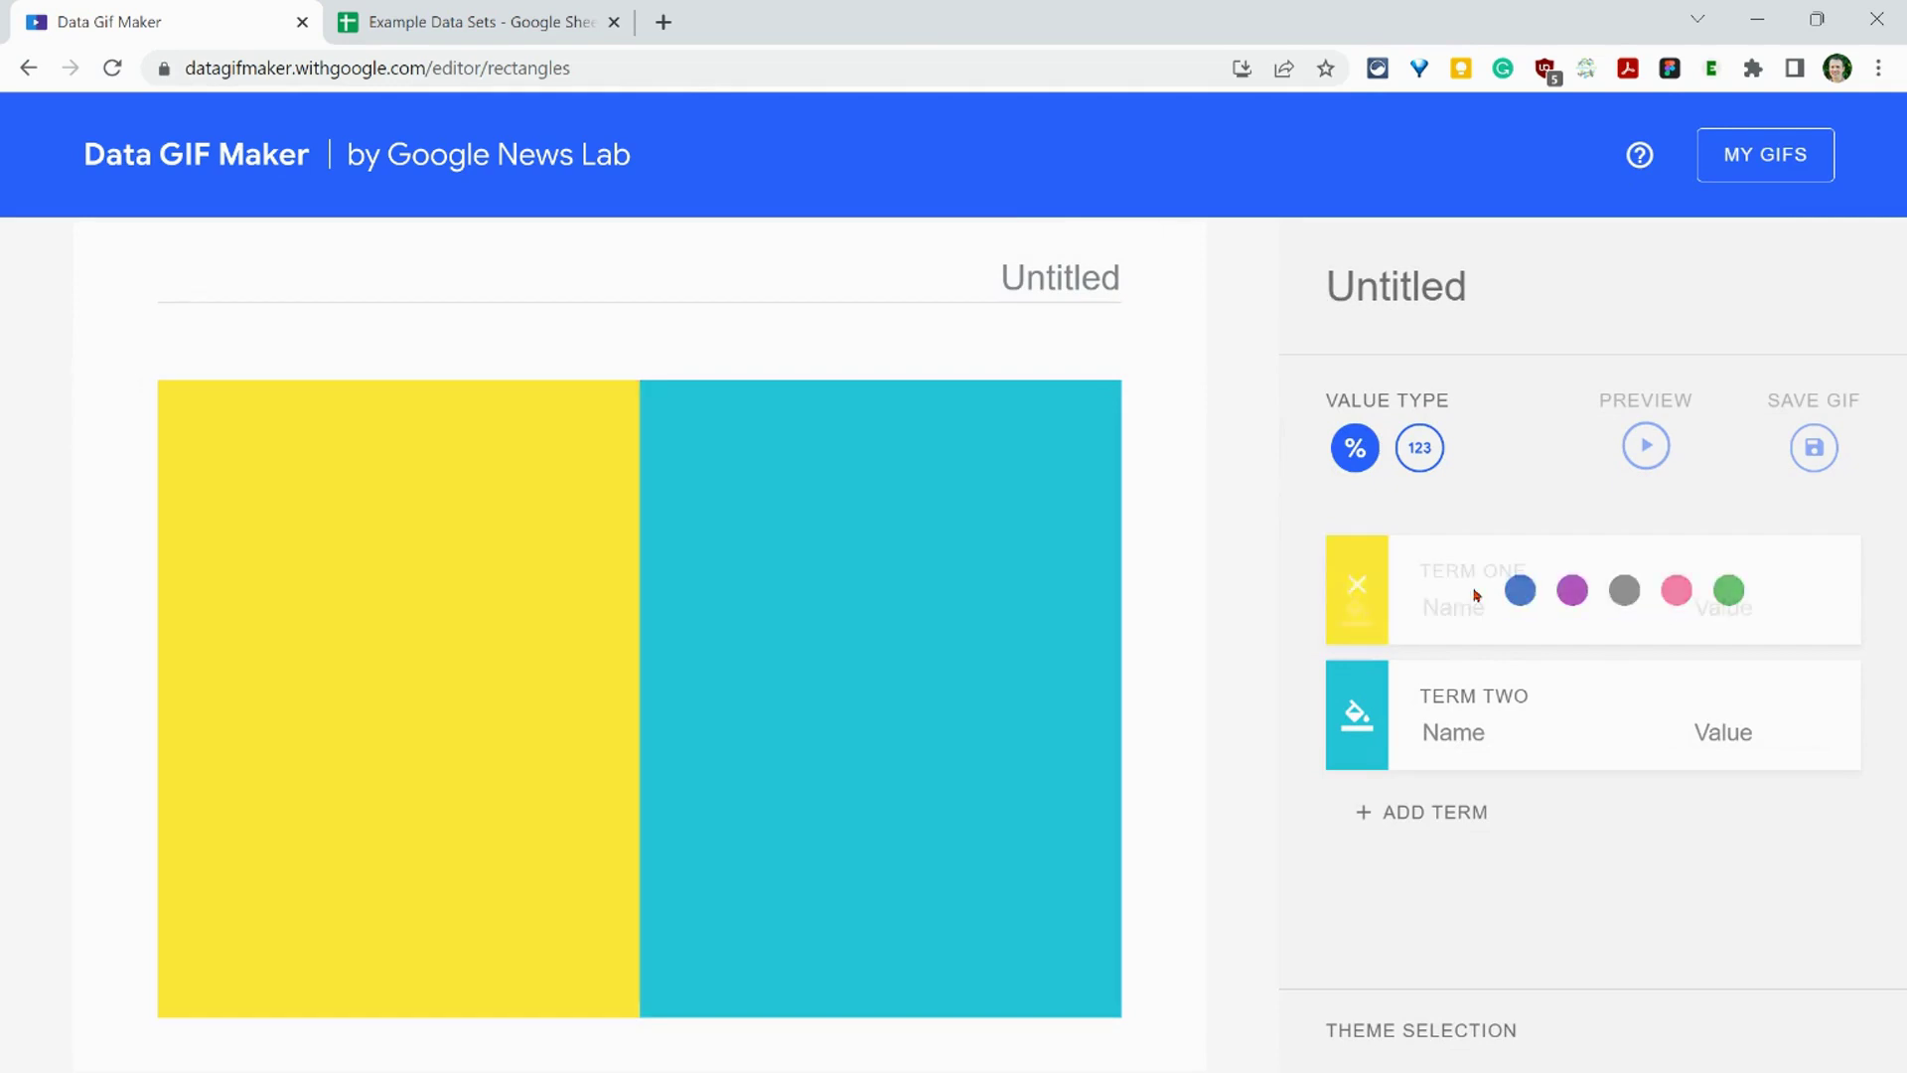
{"action": "left_click", "coordinate": [1364, 708]}
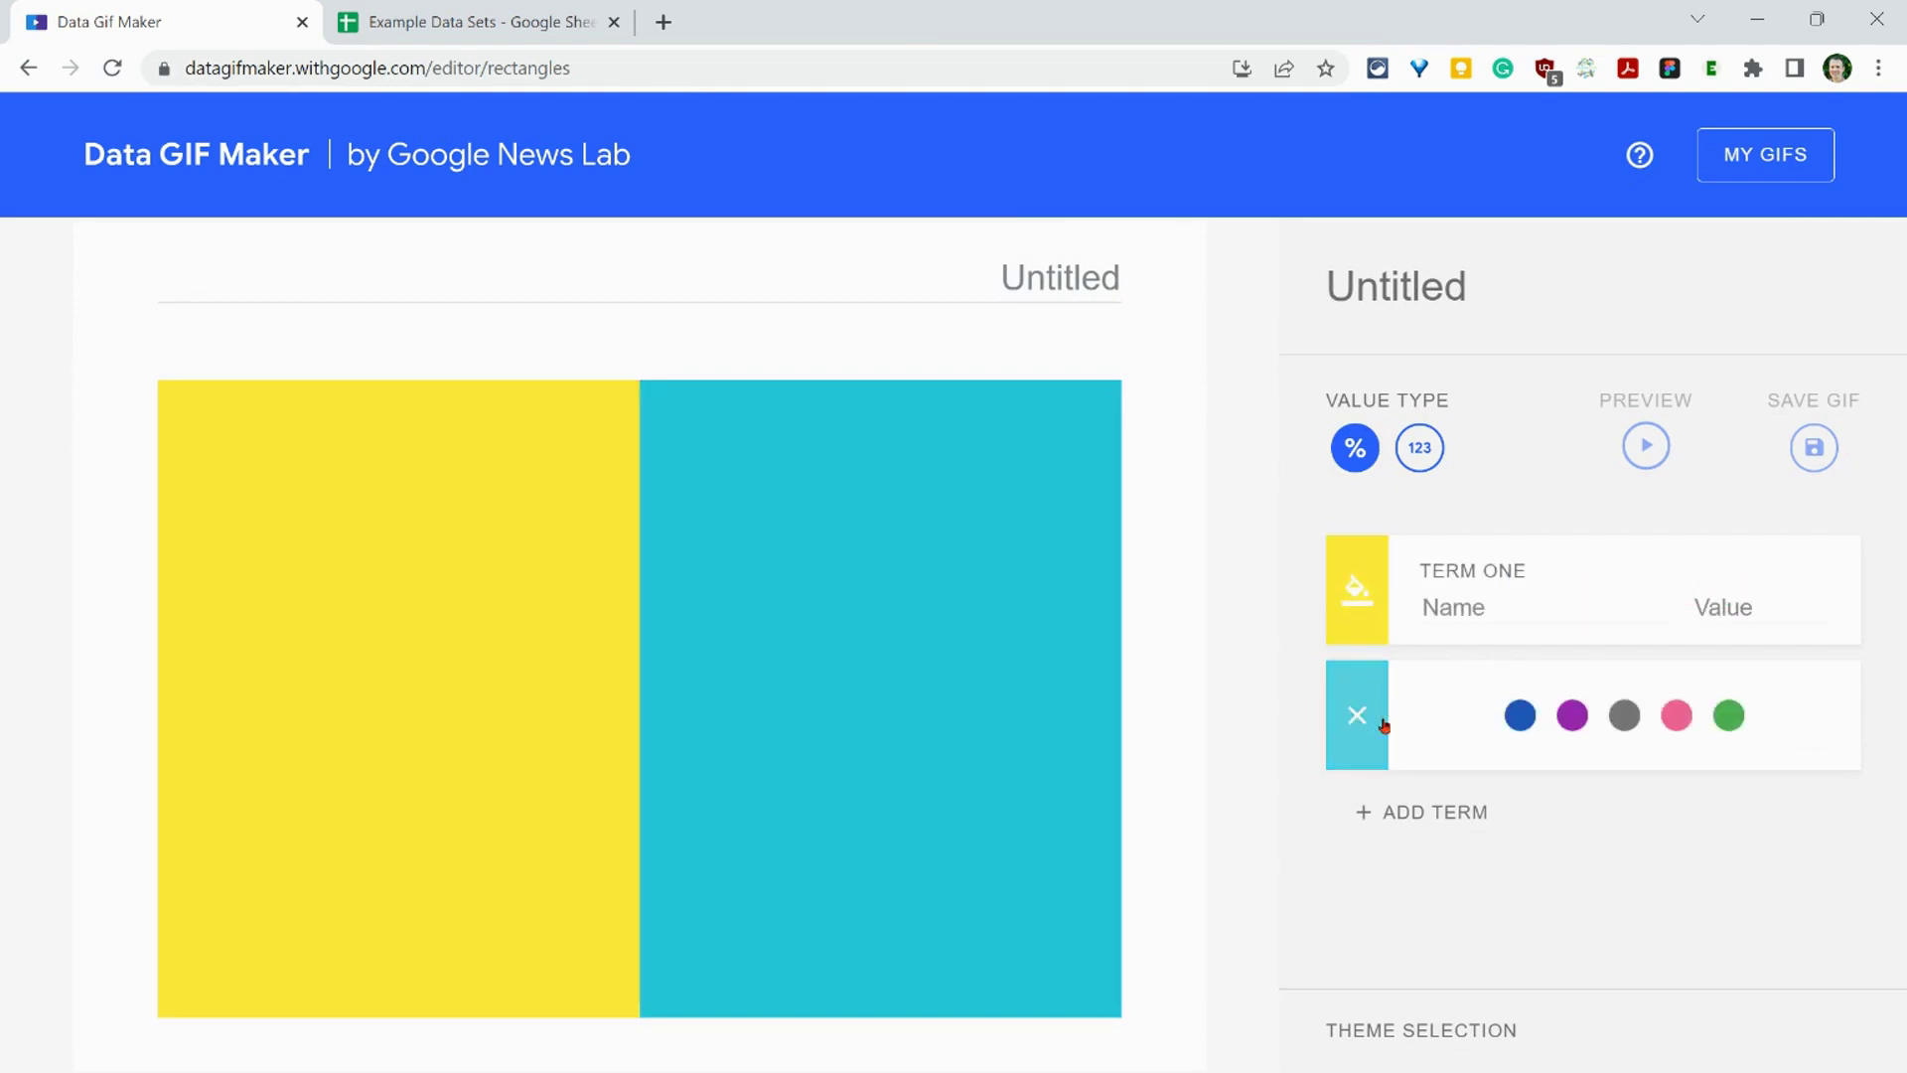
{"action": "left_click", "coordinate": [1620, 716]}
Name the terms Vanilla and Choc and switch values to raw numbers
{"action": "left_click", "coordinate": [1458, 729]}
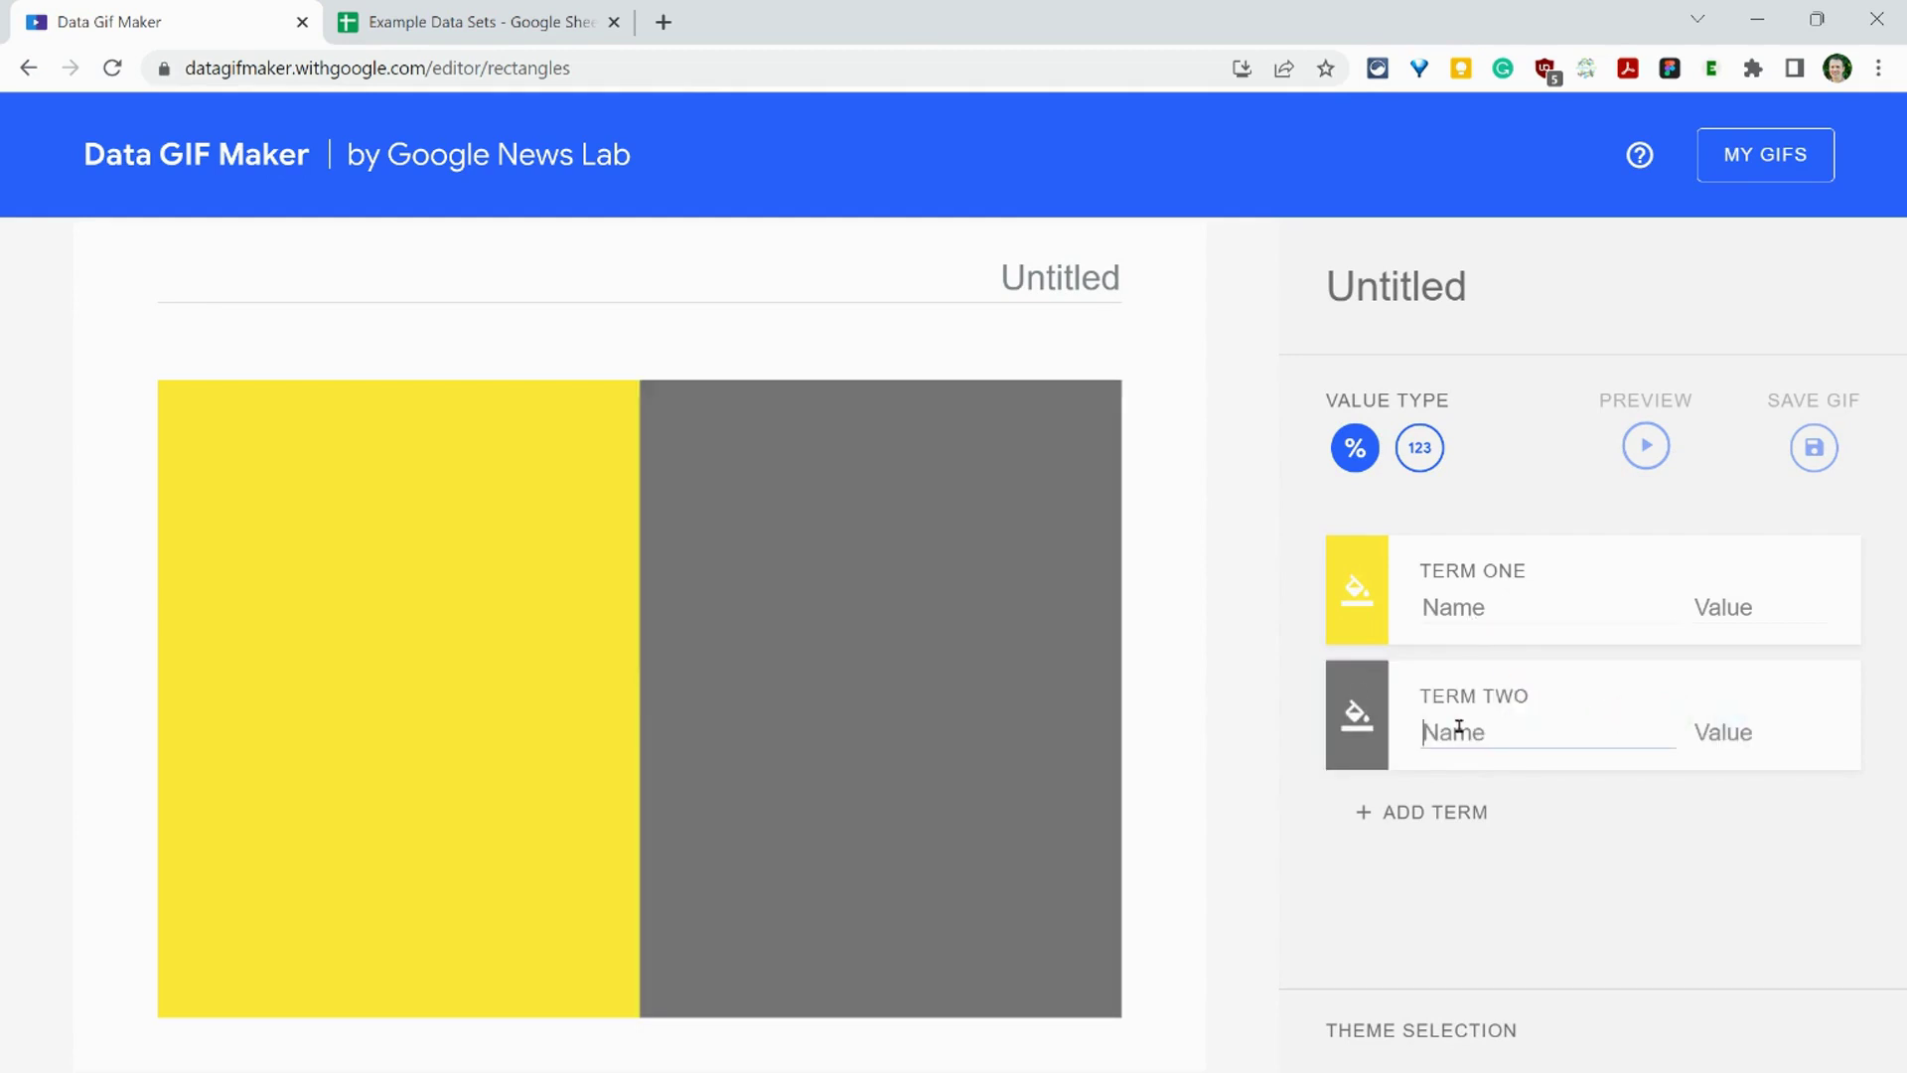
{"action": "type", "text": "Choc"}
{"action": "left_click", "coordinate": [1479, 602]}
{"action": "type", "text": "Vanilla"}
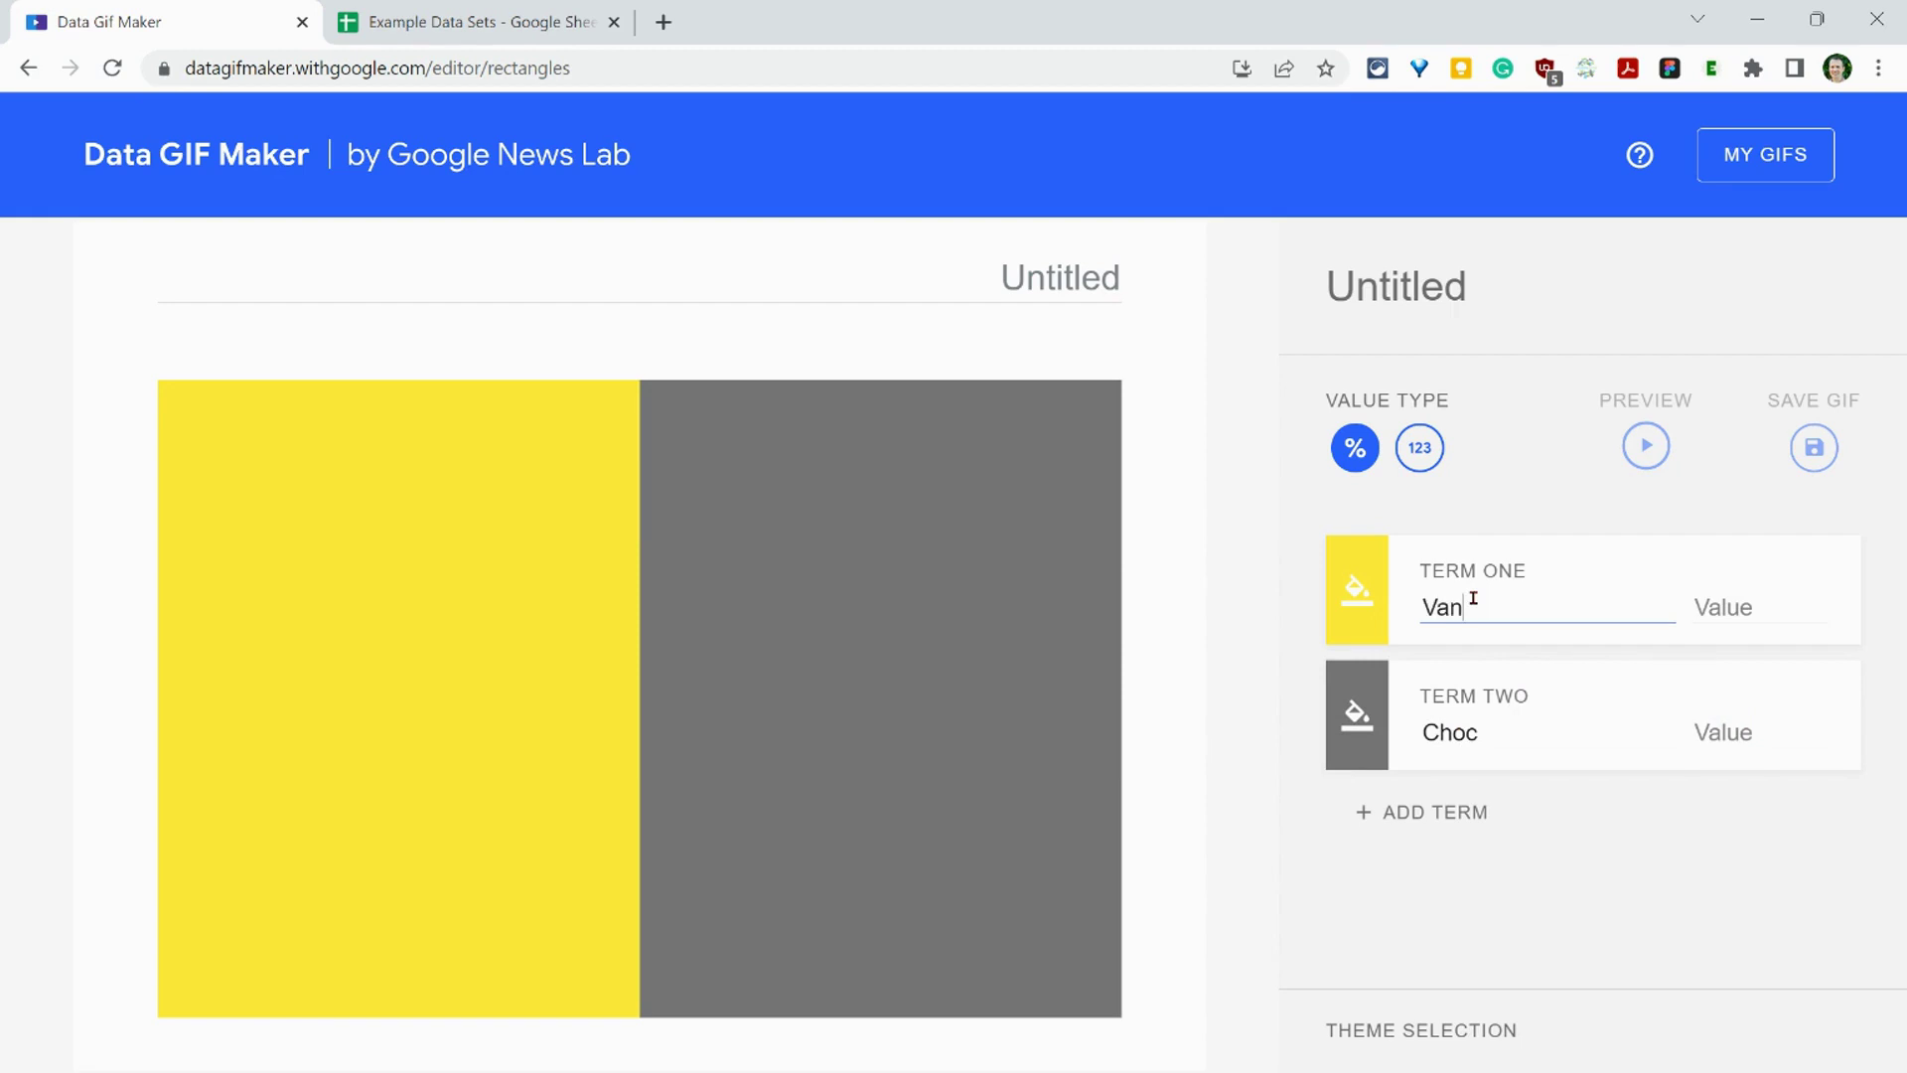
{"action": "left_click", "coordinate": [1435, 457]}
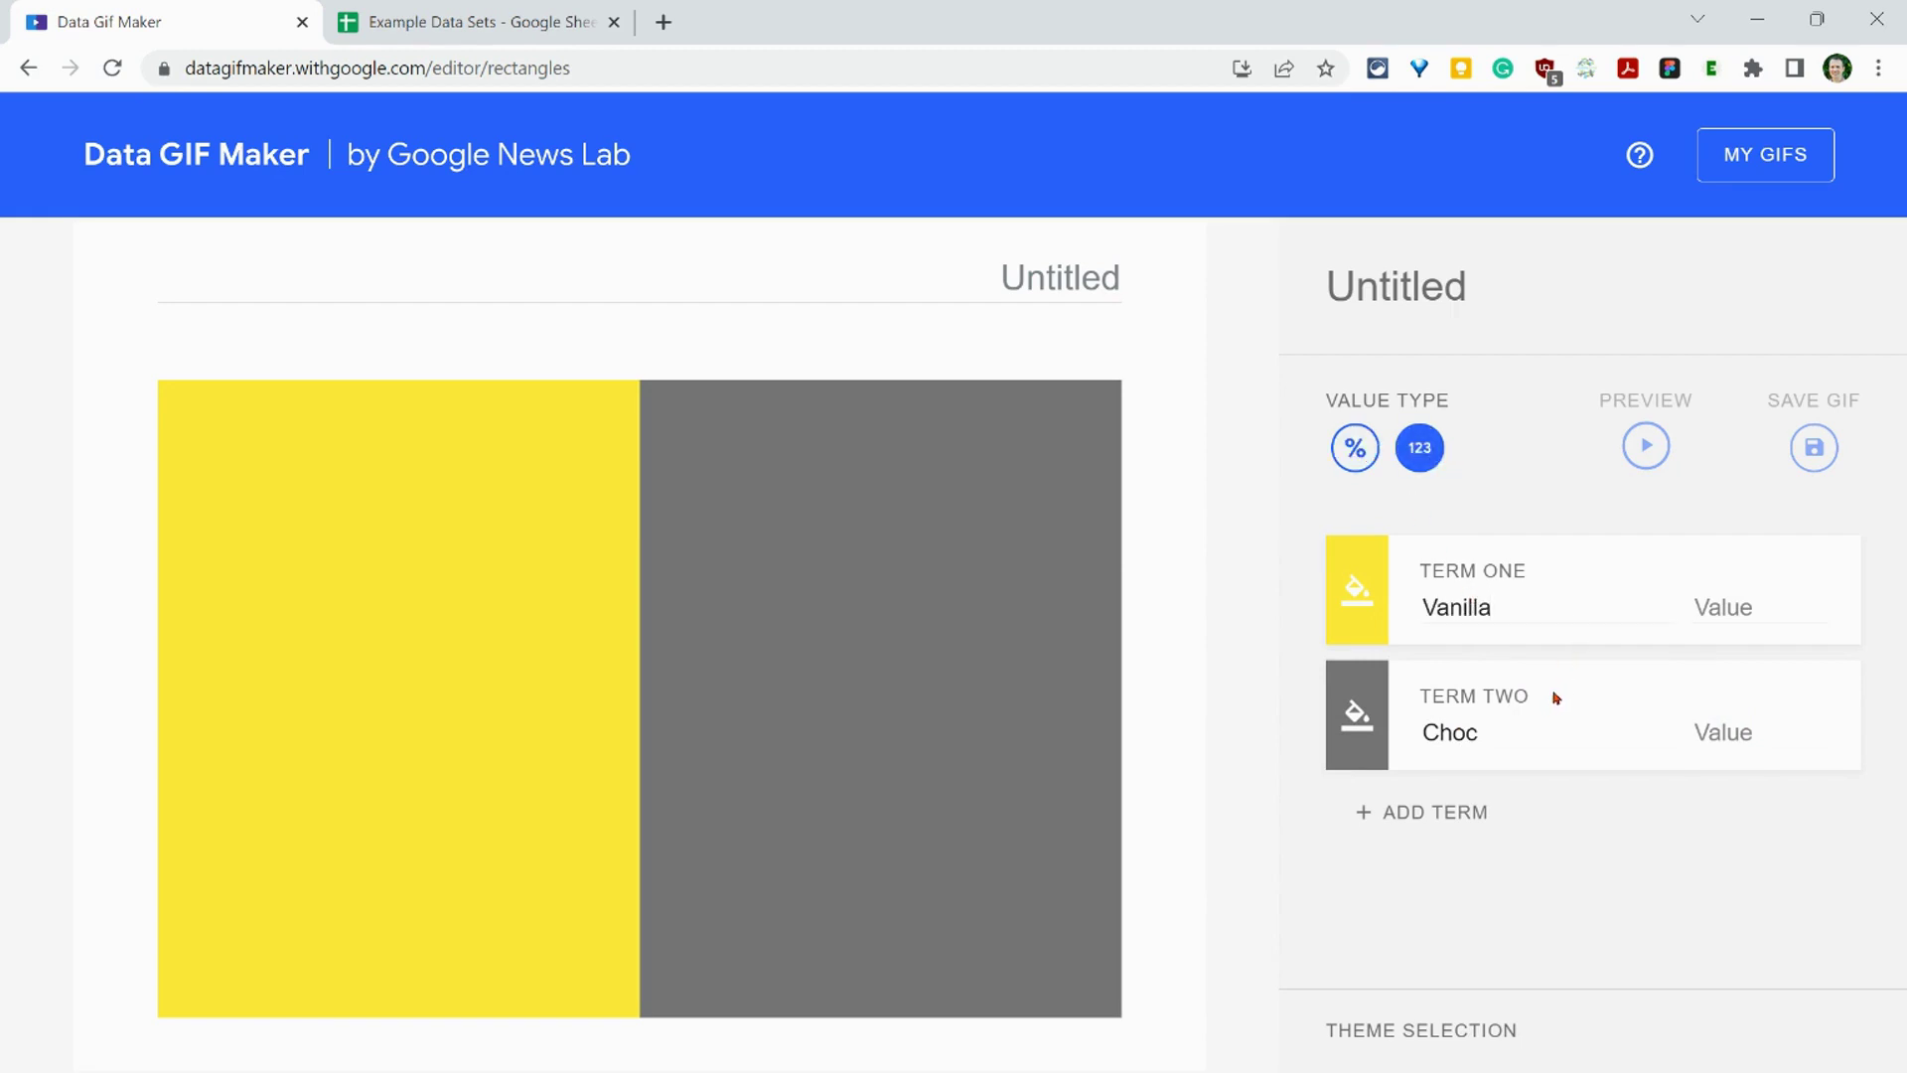
Enter 15 for Choc and 5 for Vanilla, then play the preview
{"action": "left_click", "coordinate": [1728, 732]}
{"action": "type", "text": "15"}
{"action": "left_click", "coordinate": [1763, 606]}
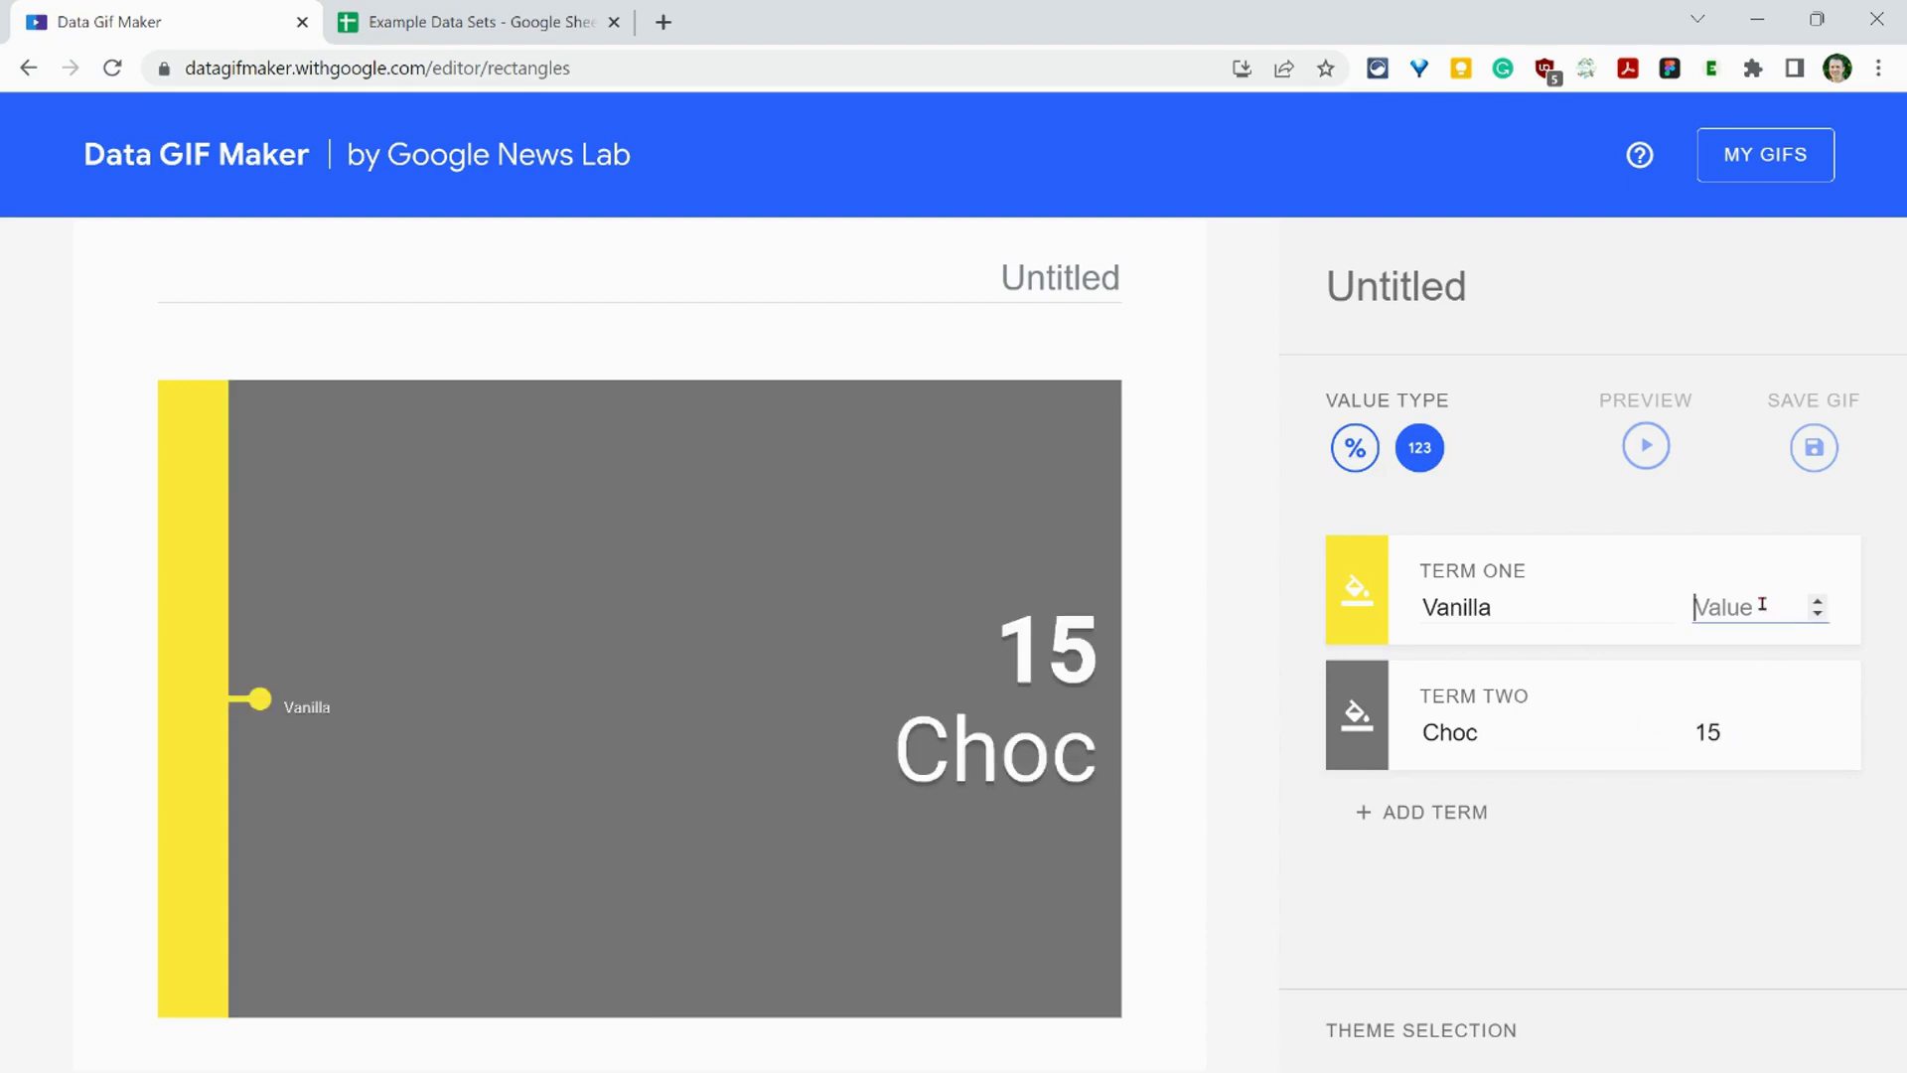
{"action": "type", "text": "5"}
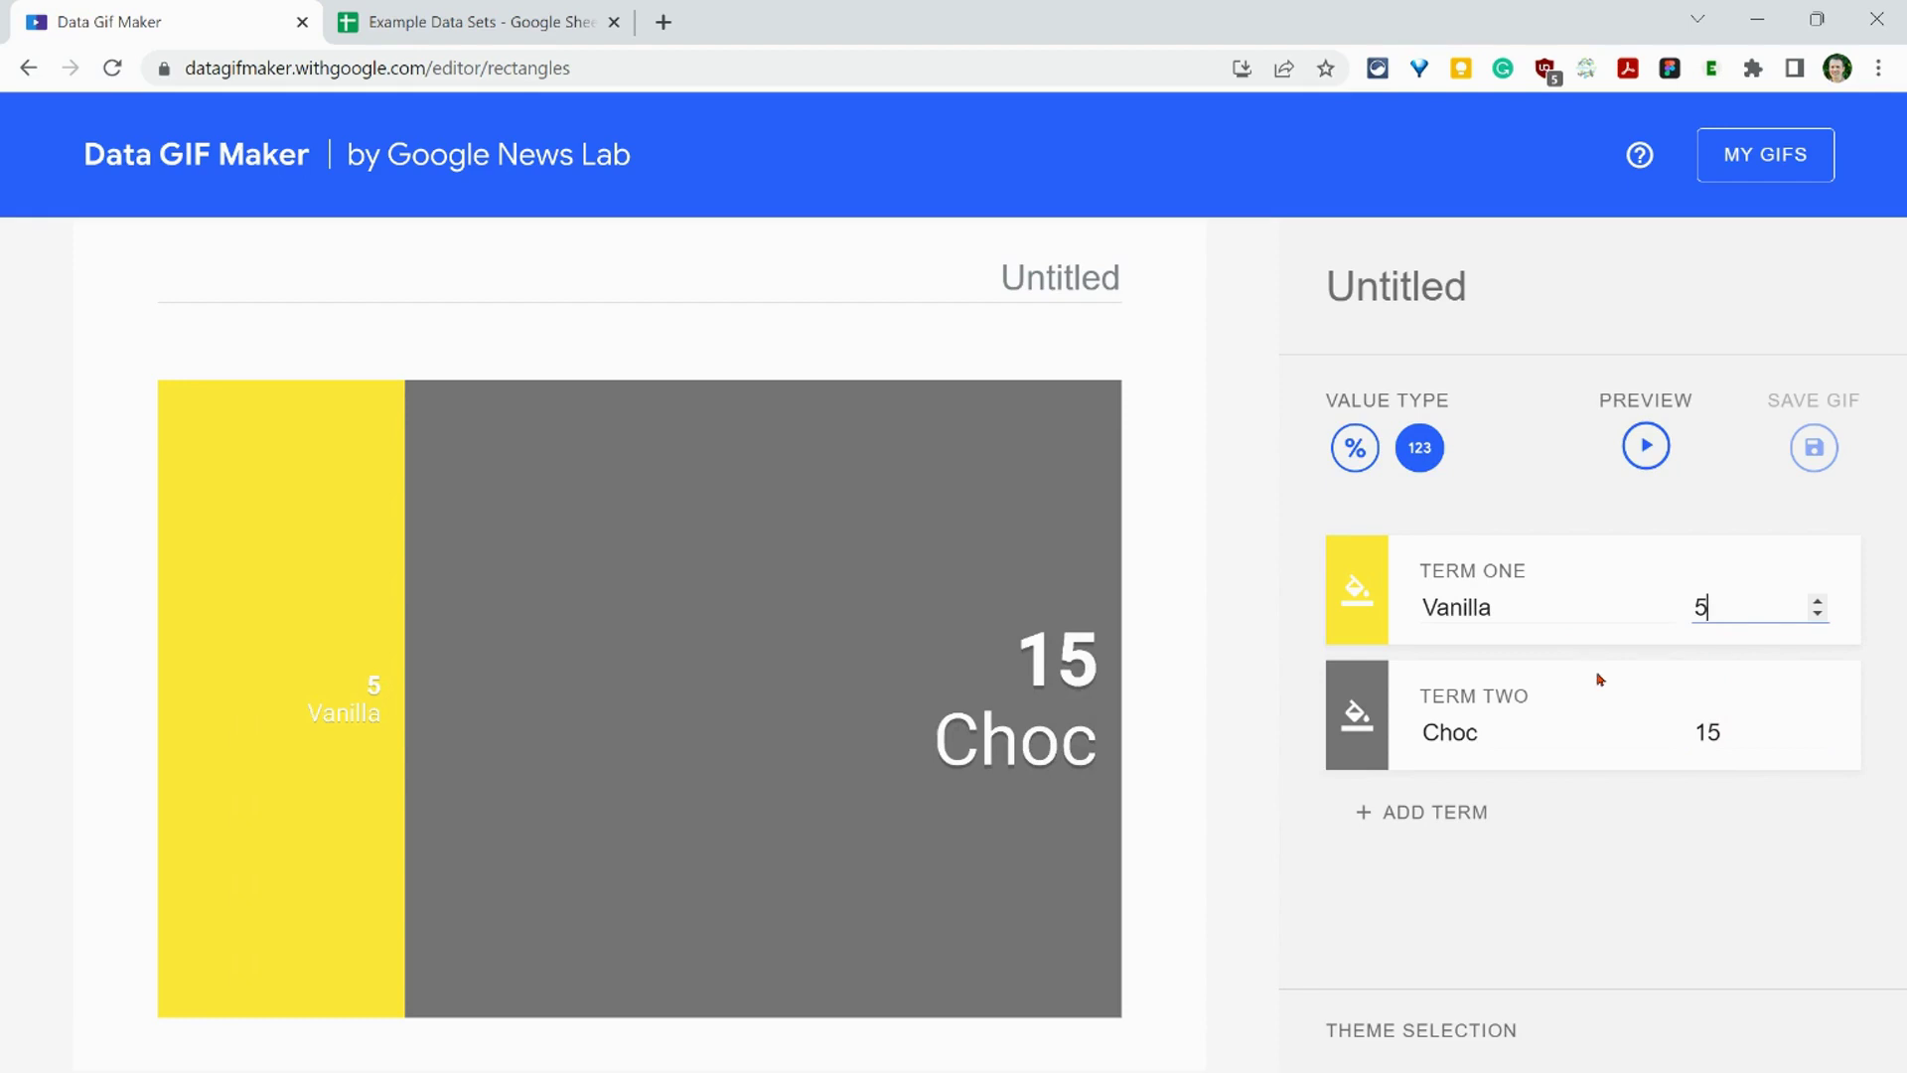
{"action": "left_click", "coordinate": [1645, 445]}
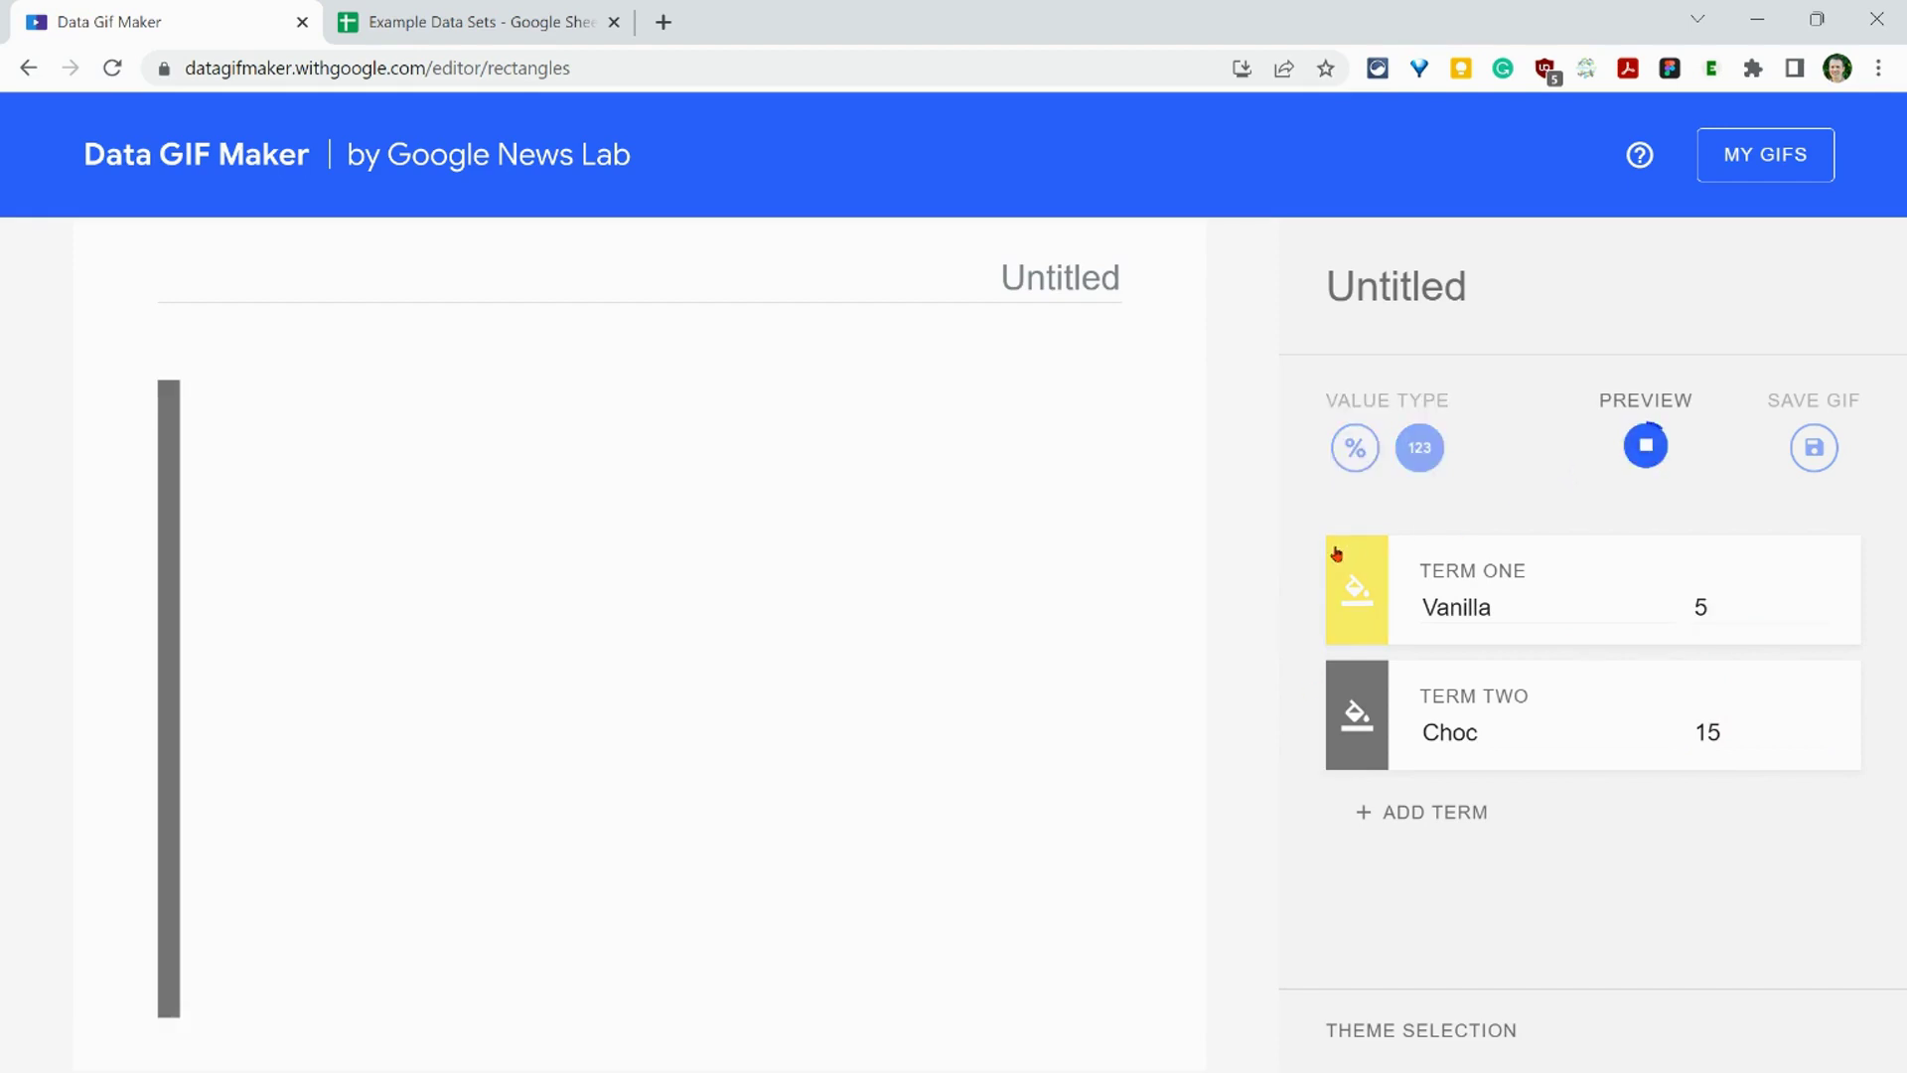